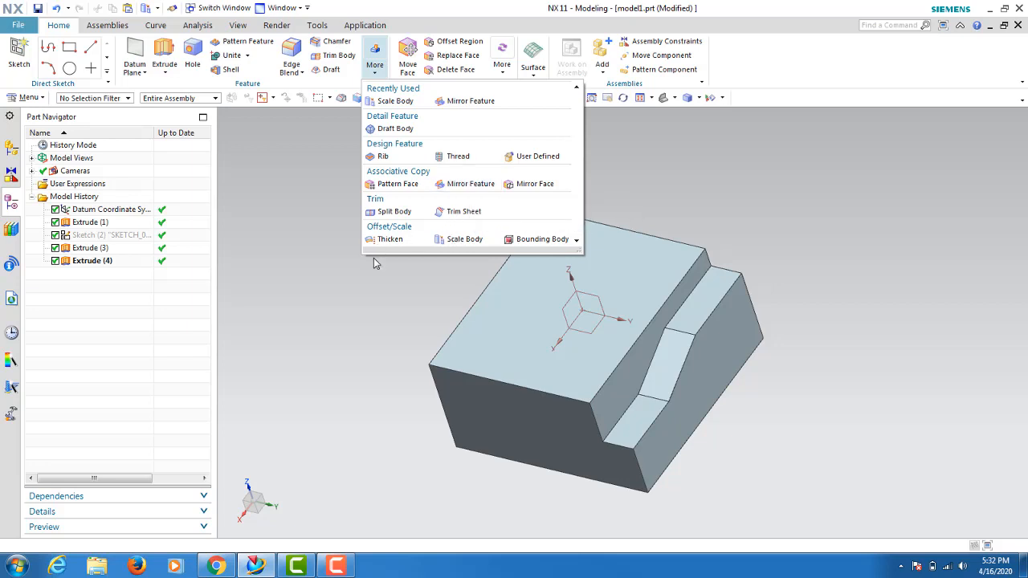
click(479, 193)
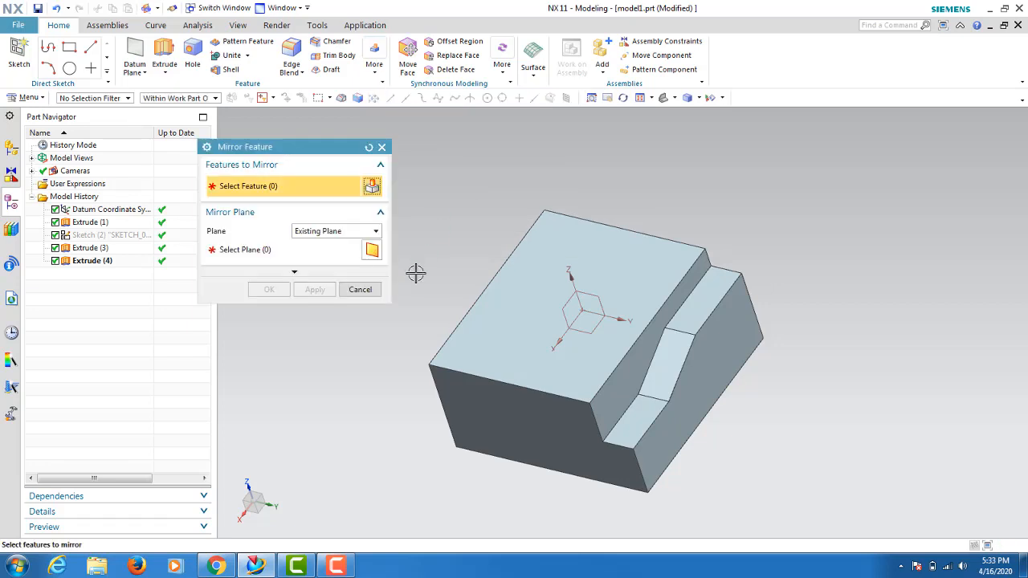
scroll(461, 271, up, 1)
scroll(466, 275, down, 2)
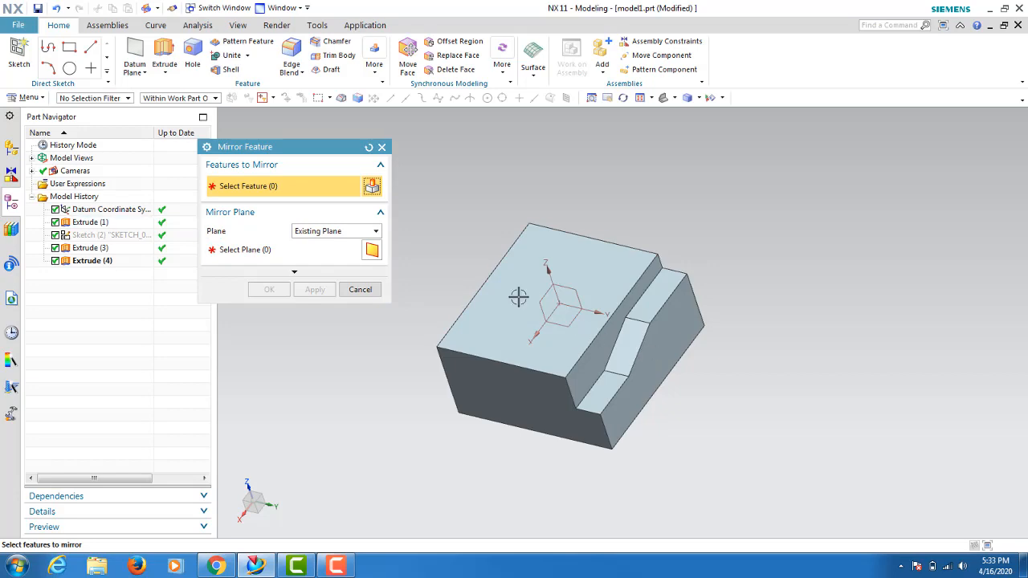
scroll(459, 311, up, 4)
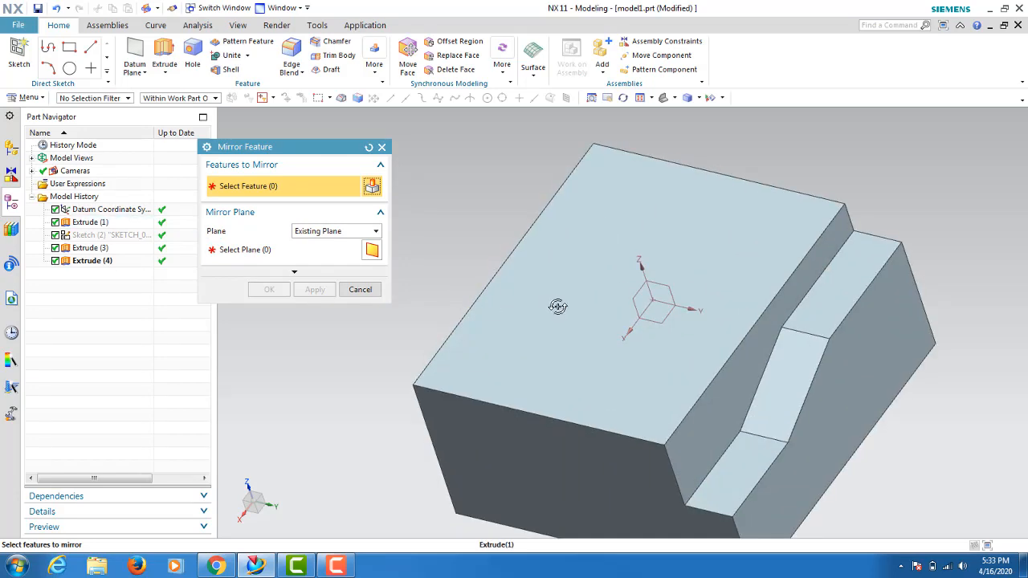
middle_drag(558, 305, 494, 304)
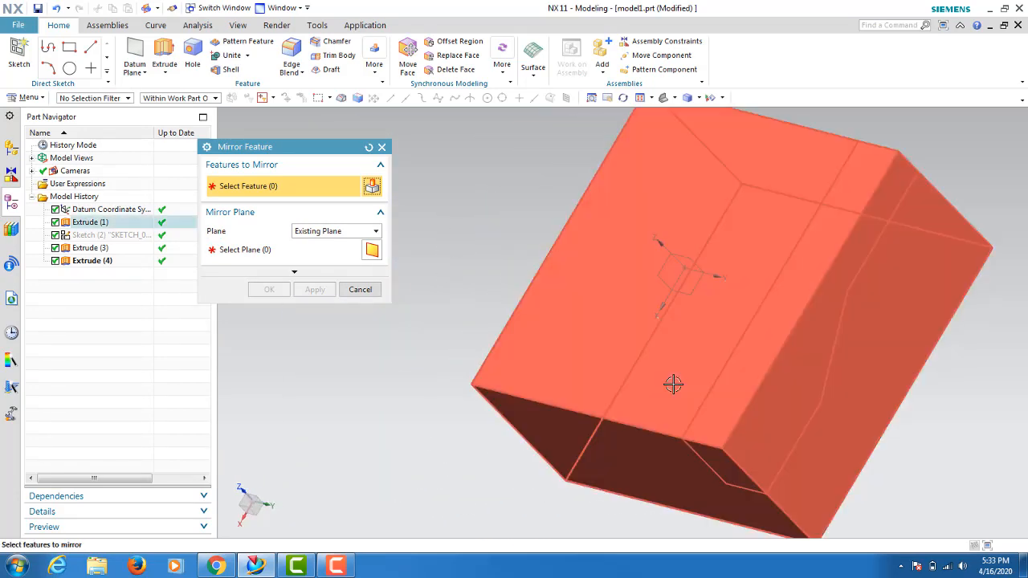
scroll(673, 385, down, 2)
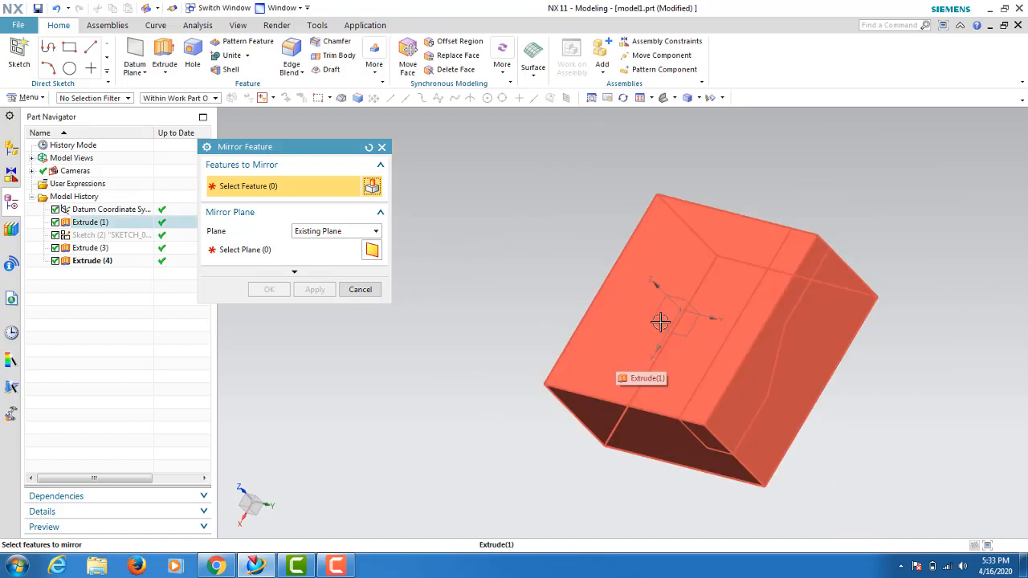
middle_drag(660, 322, 671, 321)
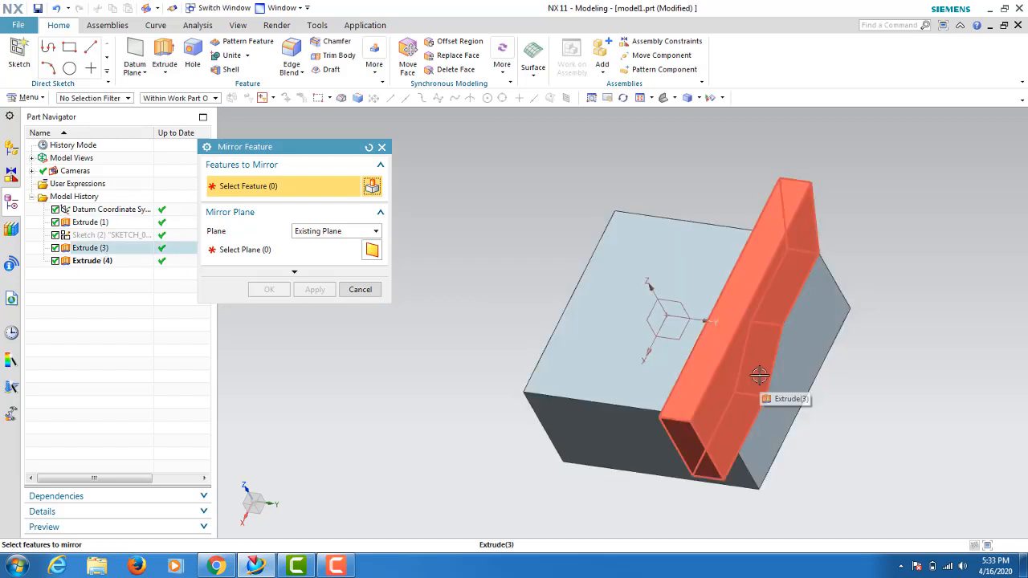
click(360, 289)
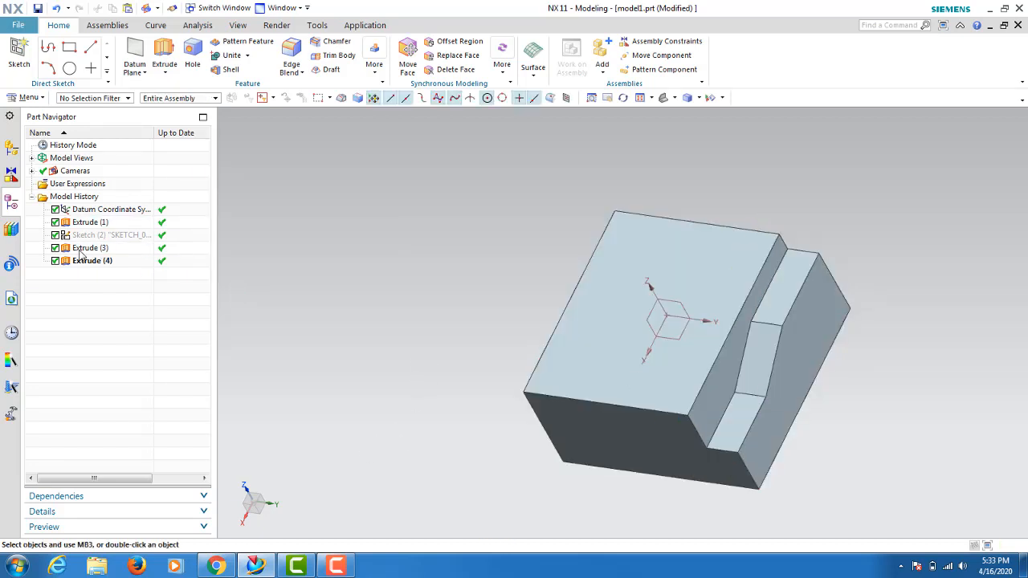
Review the parameters of the stepped side cut, Extrude (3), with rollback and accept them without changing anything
right_click(81, 251)
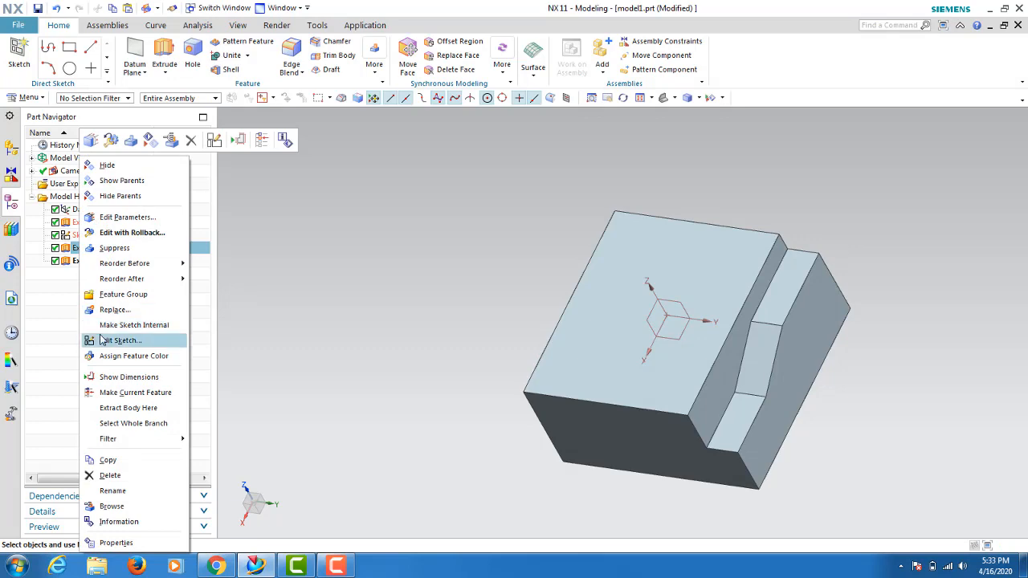
click(142, 233)
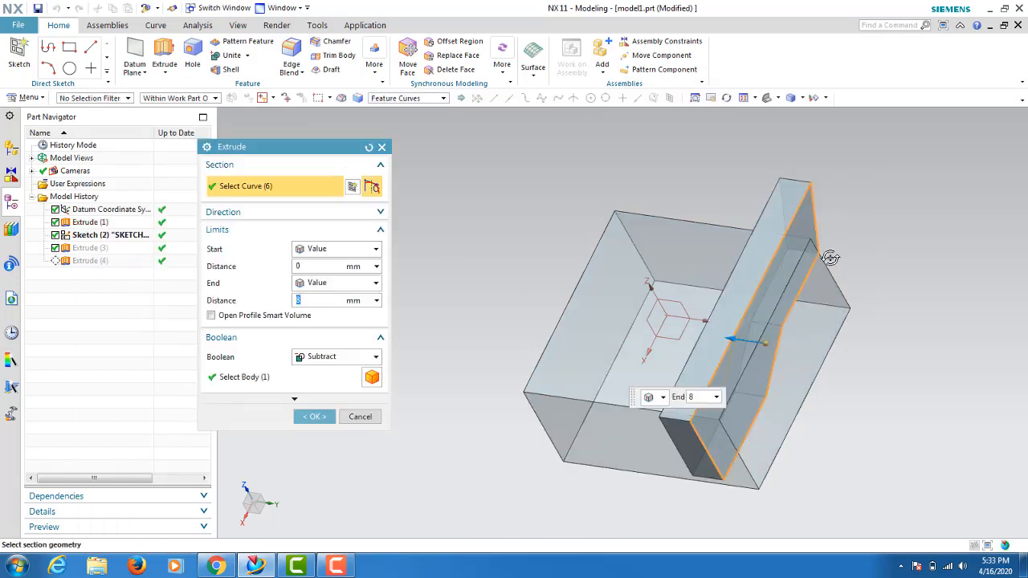
mouse_move(831, 258)
middle_down()
mouse_move(815, 269)
mouse_move(839, 259)
middle_up()
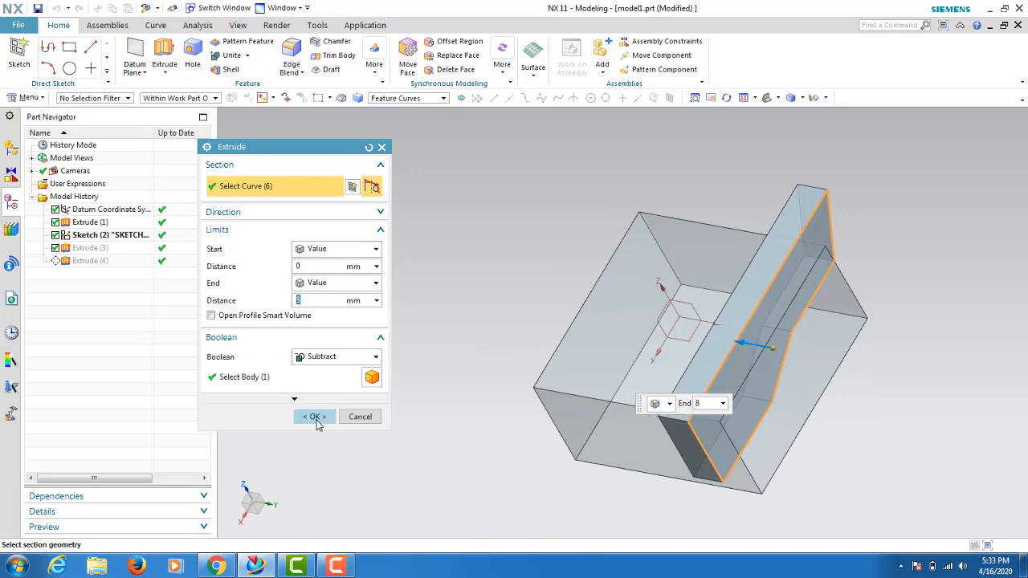
click(316, 417)
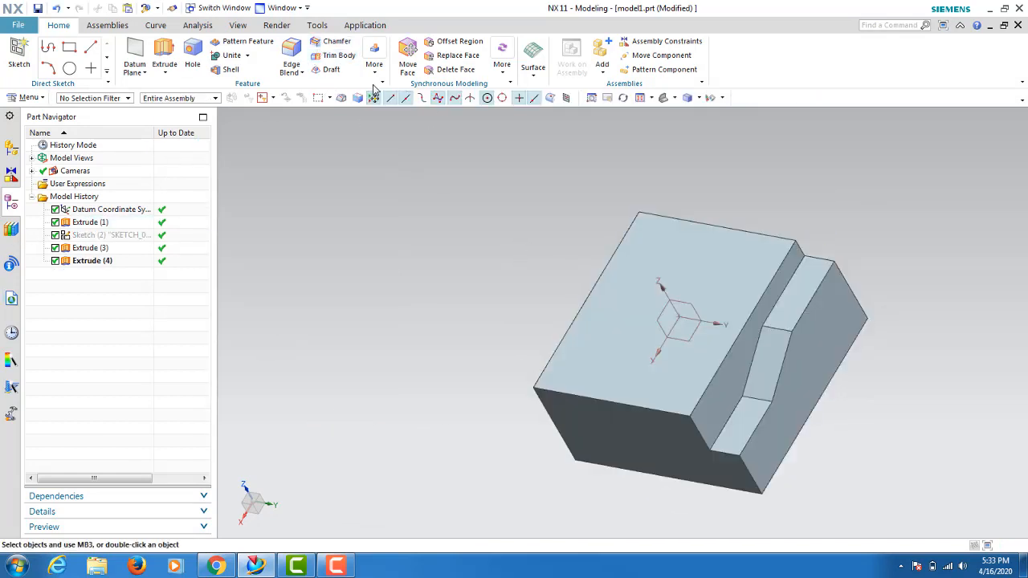
Mirror the stepped side cut, Extrude (3), to the block's opposite side about the XZ plane of the datum coordinate system
click(375, 67)
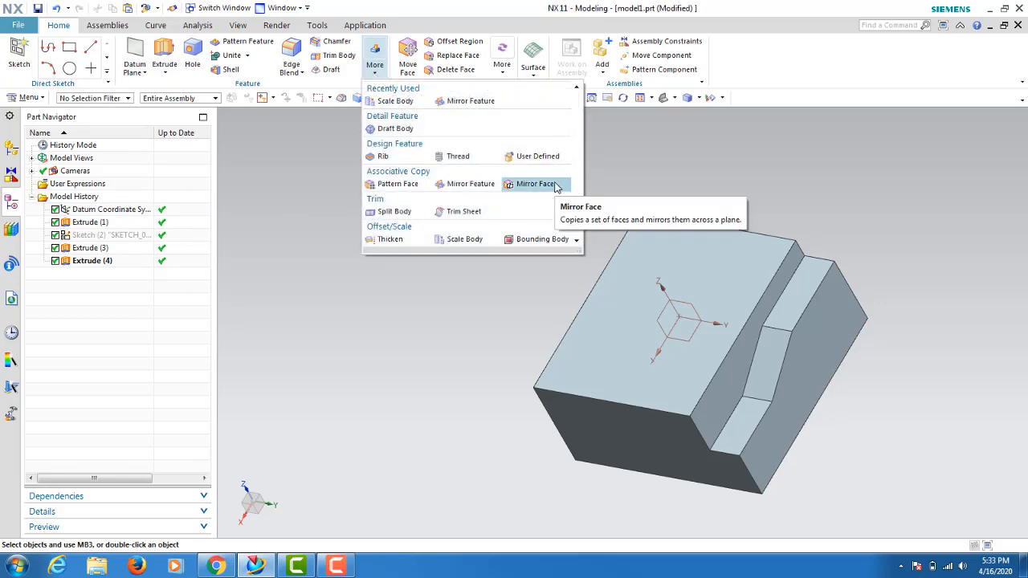
click(457, 185)
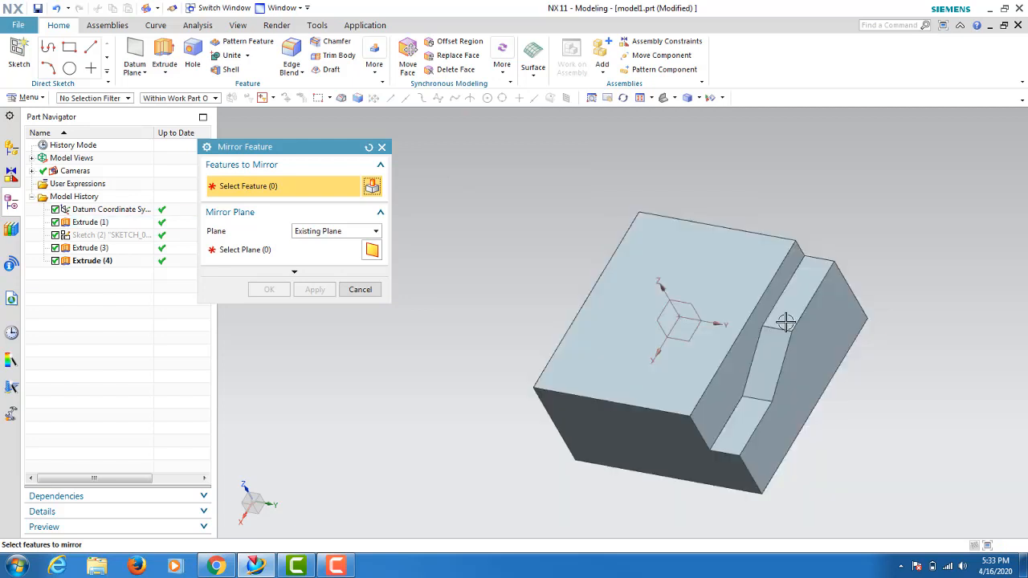
click(91, 248)
click(246, 246)
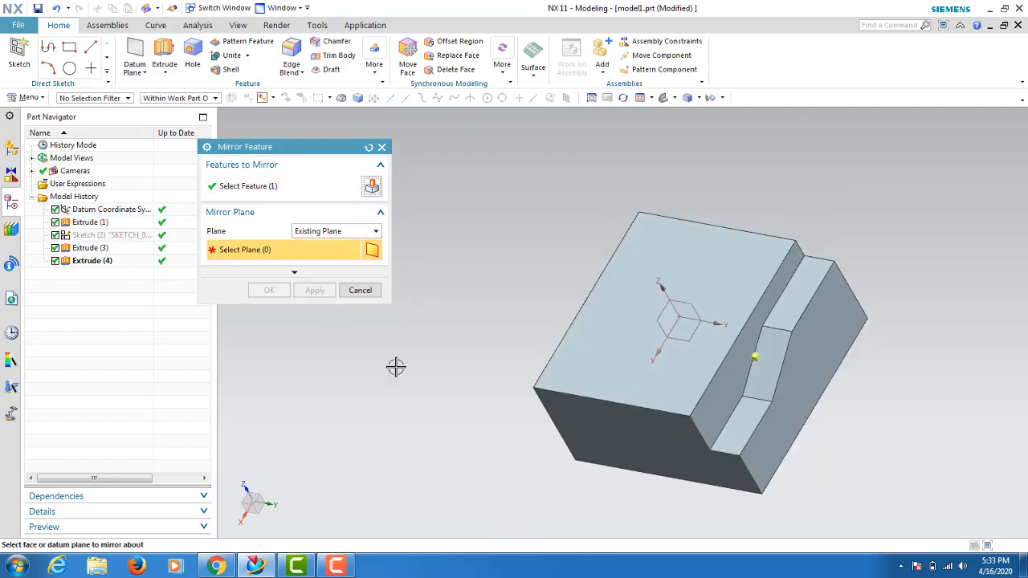
middle_drag(718, 436, 647, 314)
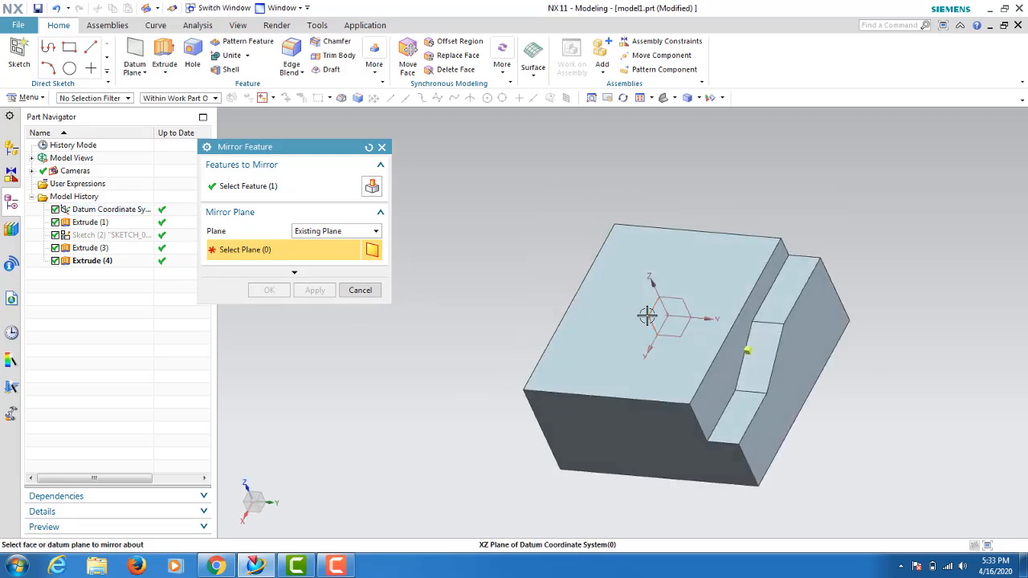
click(638, 318)
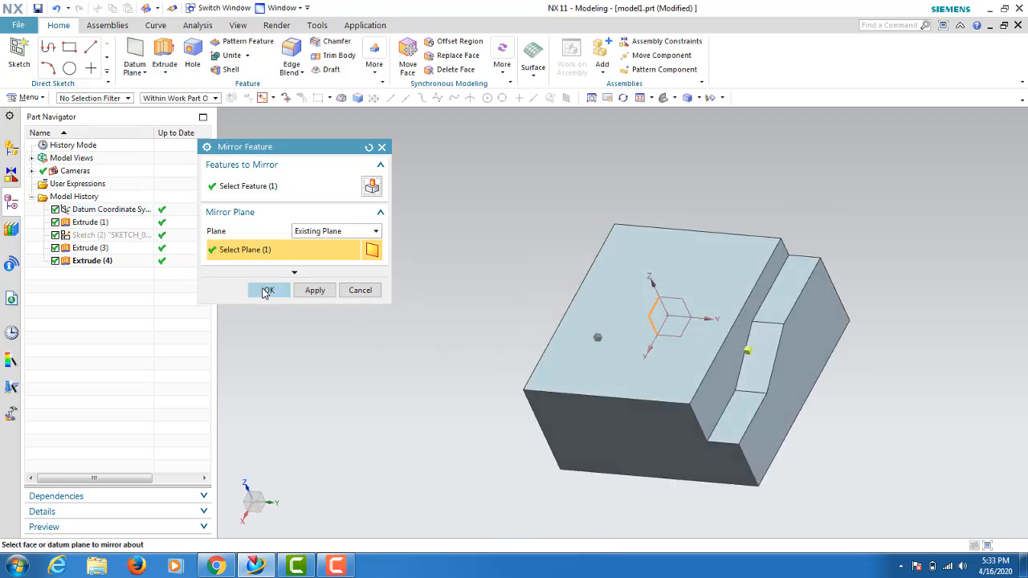
click(266, 290)
mouse_move(652, 389)
middle_down()
mouse_move(695, 394)
mouse_move(693, 404)
mouse_move(597, 406)
mouse_move(706, 404)
mouse_move(691, 380)
mouse_move(645, 391)
mouse_move(610, 379)
mouse_move(659, 405)
mouse_move(702, 378)
mouse_move(651, 391)
middle_up()
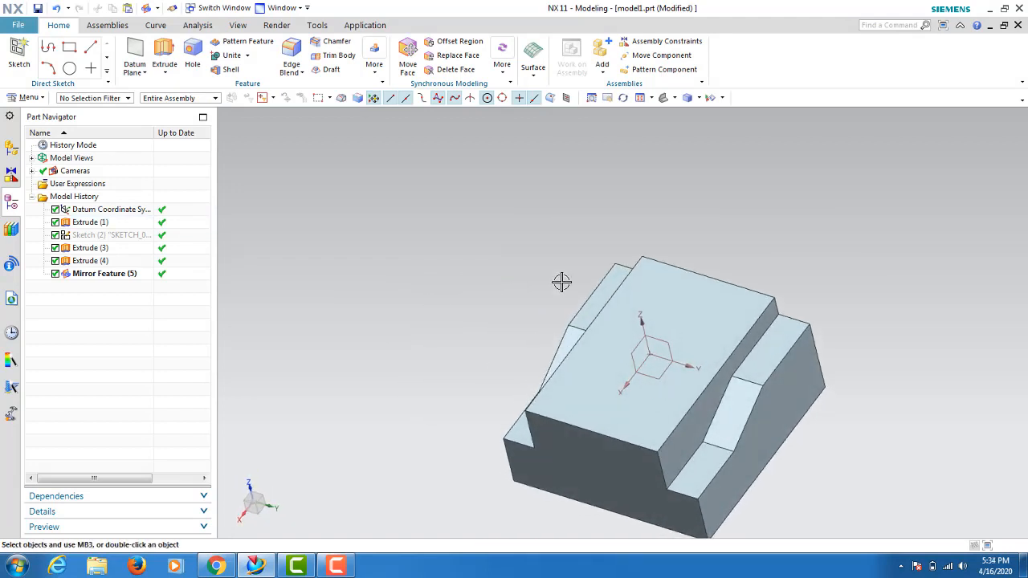
scroll(817, 236, up, 3)
scroll(667, 220, down, 4)
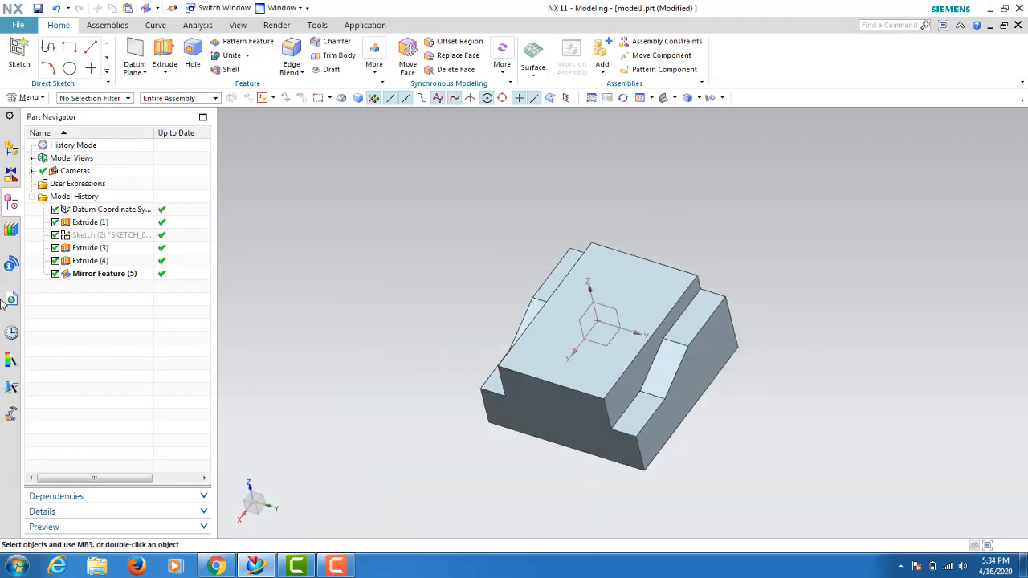
Try to redefine the mirror feature with a new plane offset about 21 mm inward from the block's uncut side face
right_click(83, 277)
click(108, 337)
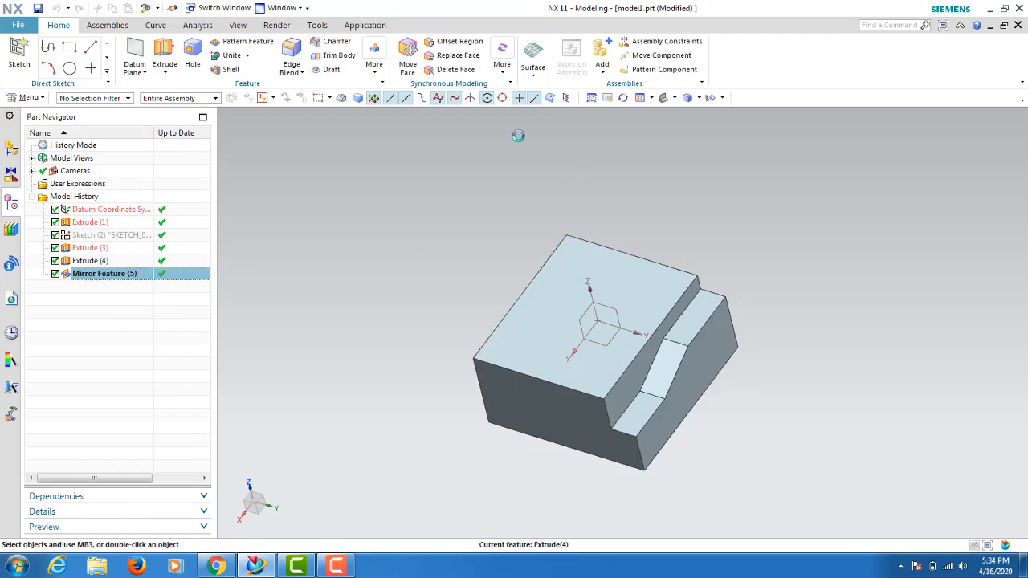
click(354, 233)
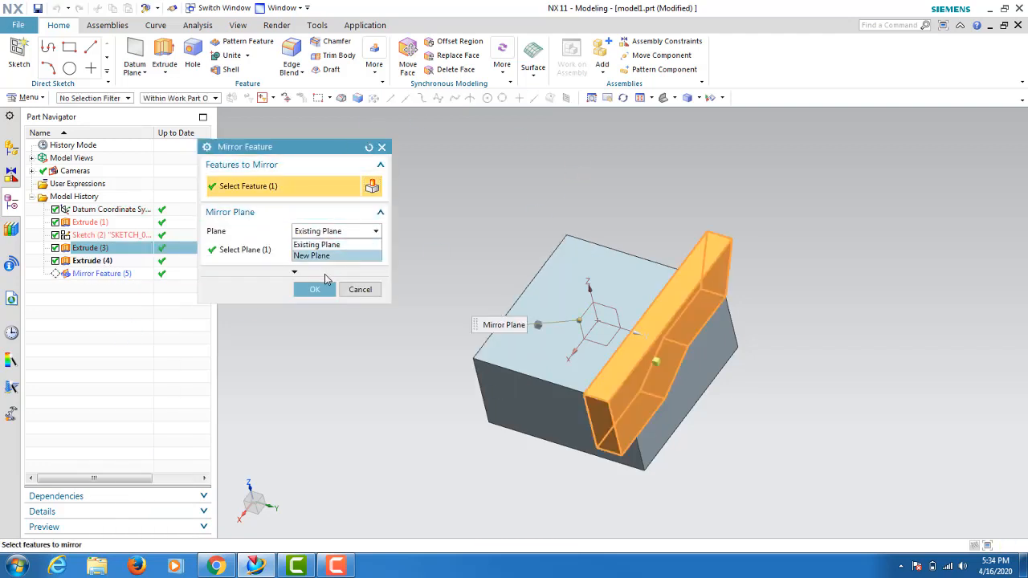
click(325, 255)
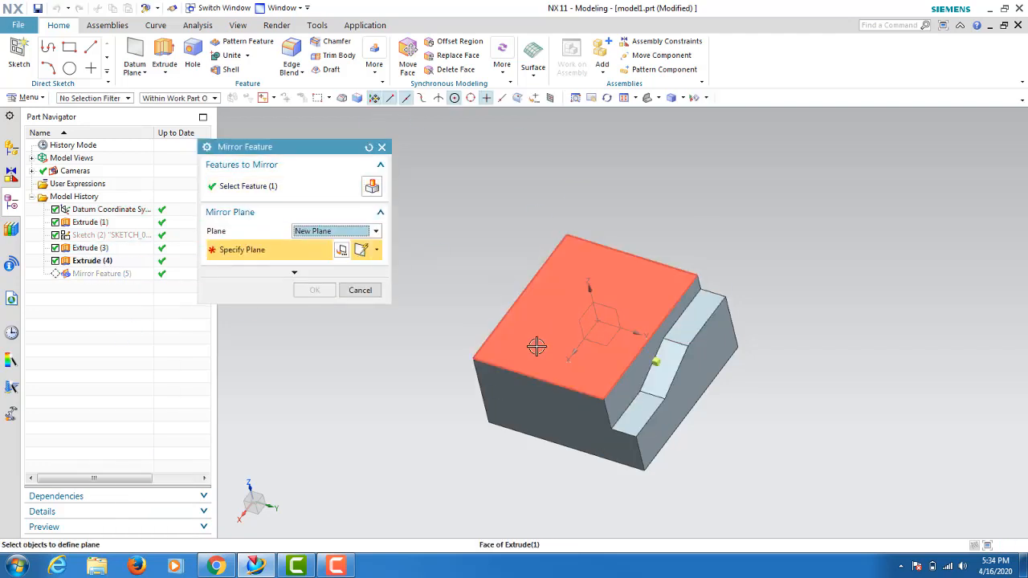
middle_drag(536, 346, 602, 332)
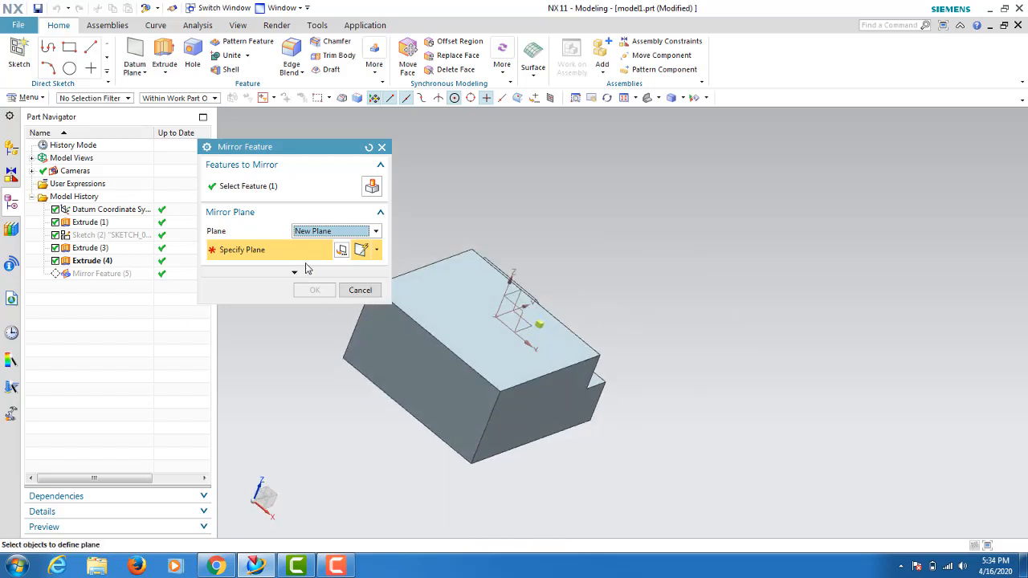
click(421, 390)
drag(430, 385, 477, 363)
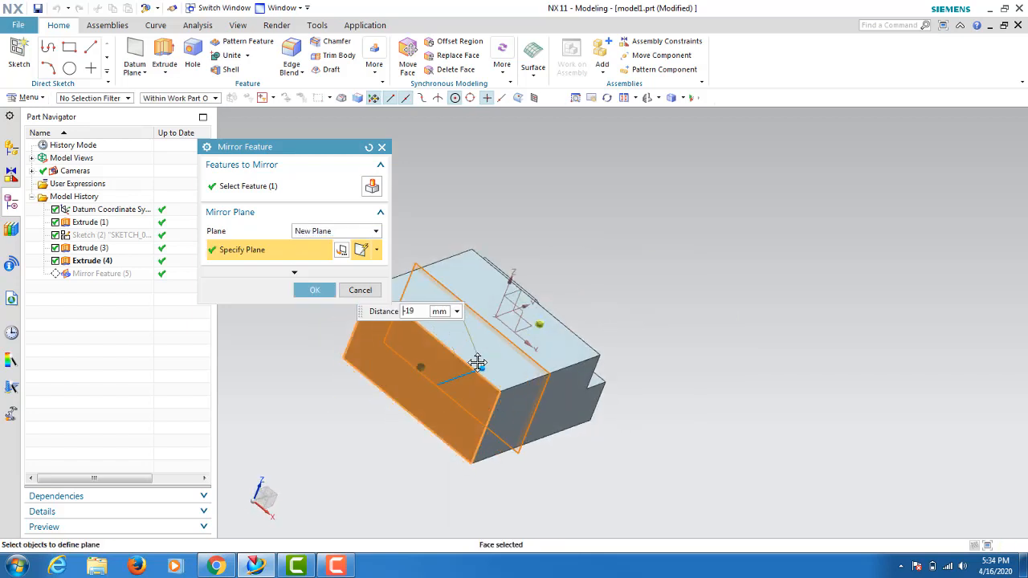
middle_drag(477, 363, 532, 367)
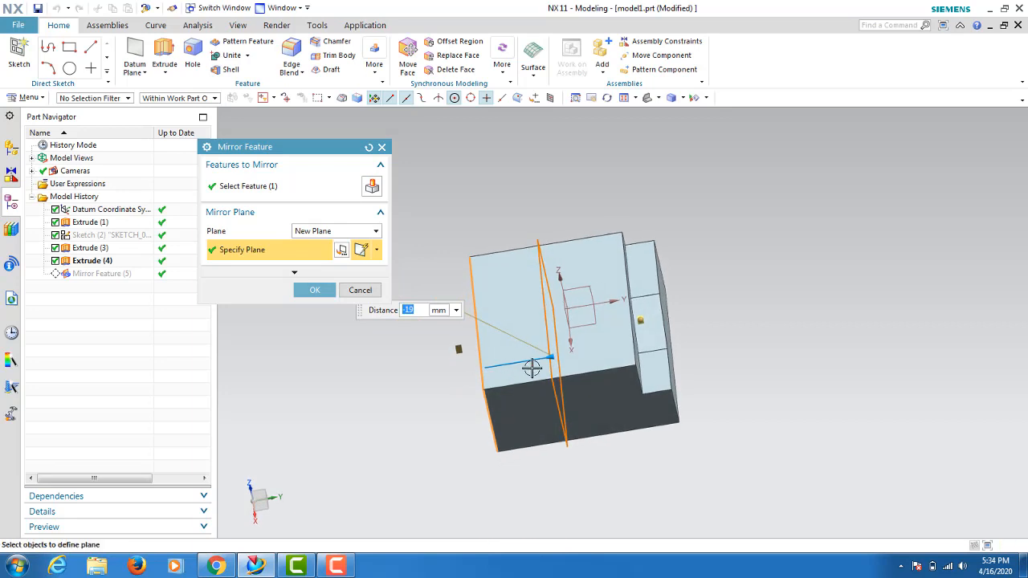
drag(546, 354, 556, 356)
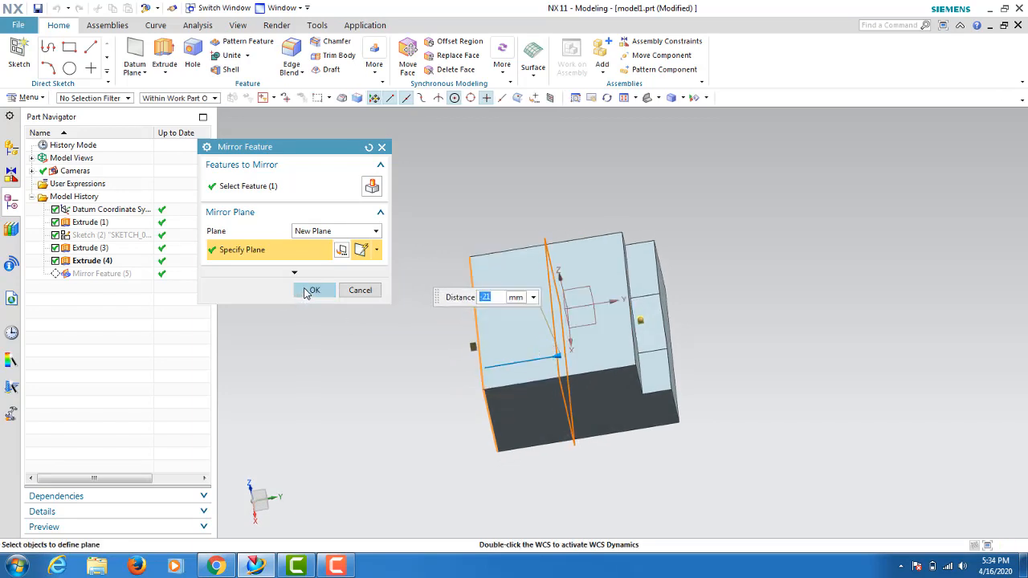
click(310, 291)
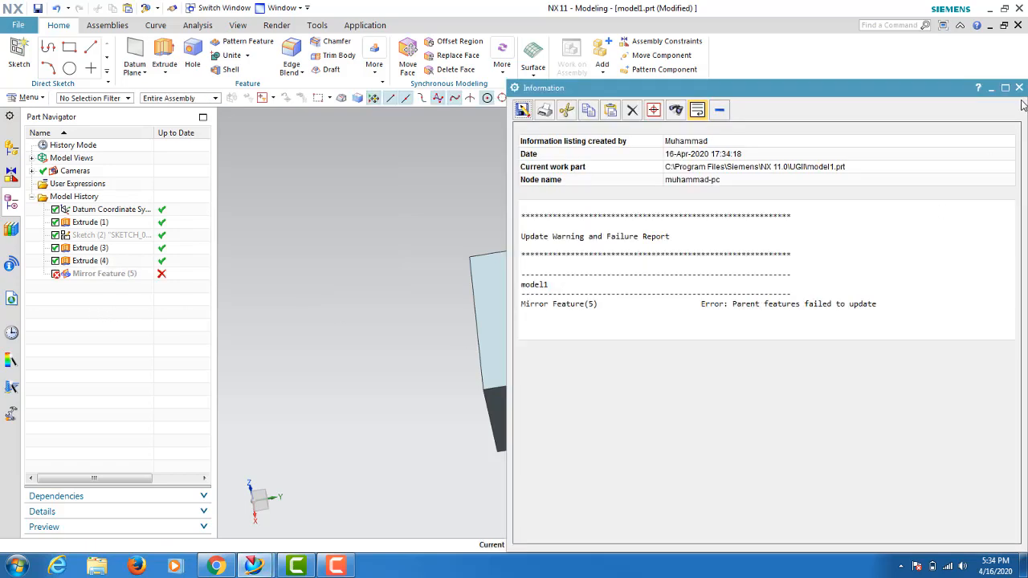
click(1019, 88)
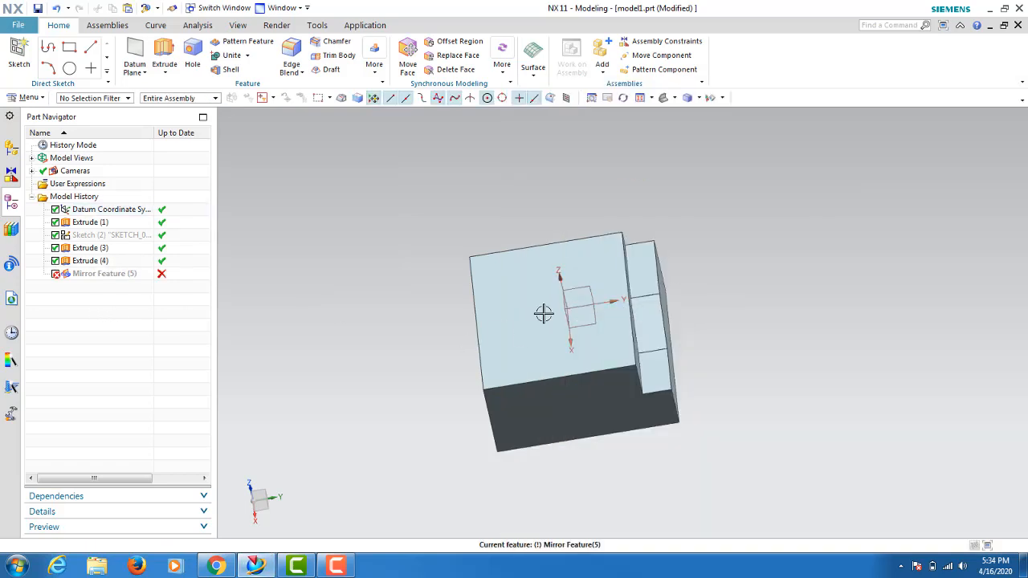
Delete the mirror feature from the model history
middle_drag(543, 313, 540, 366)
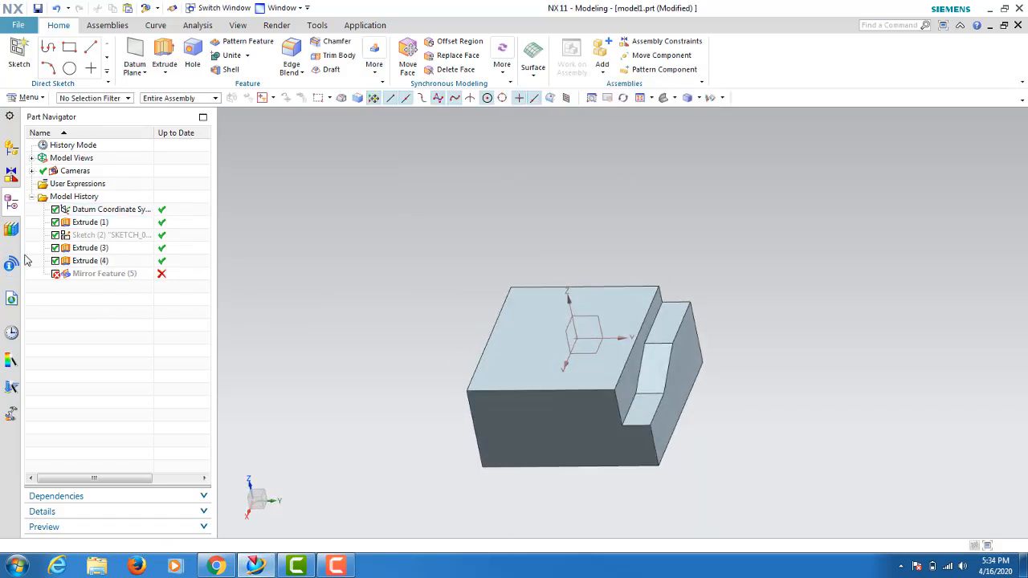
right_click(95, 275)
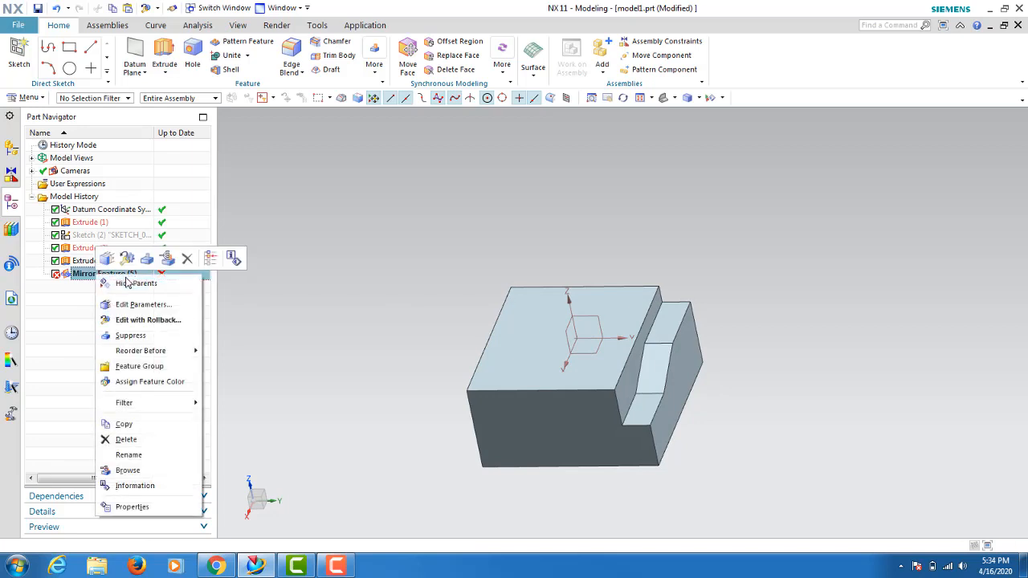
click(125, 440)
Mirror the separate teardrop-shaped extrusion about its own flat side face with Mirror Feature to form a heart
mouse_move(520, 350)
middle_down()
mouse_move(523, 340)
mouse_move(522, 367)
middle_up()
scroll(738, 245, up, 2)
scroll(570, 396, down, 3)
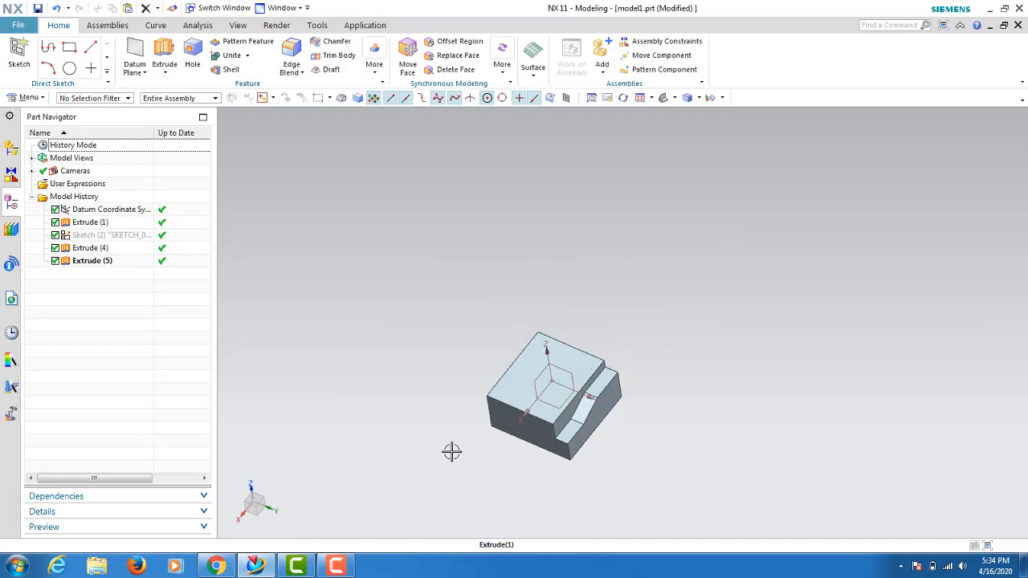
scroll(452, 453, up, 2)
scroll(643, 369, down, 3)
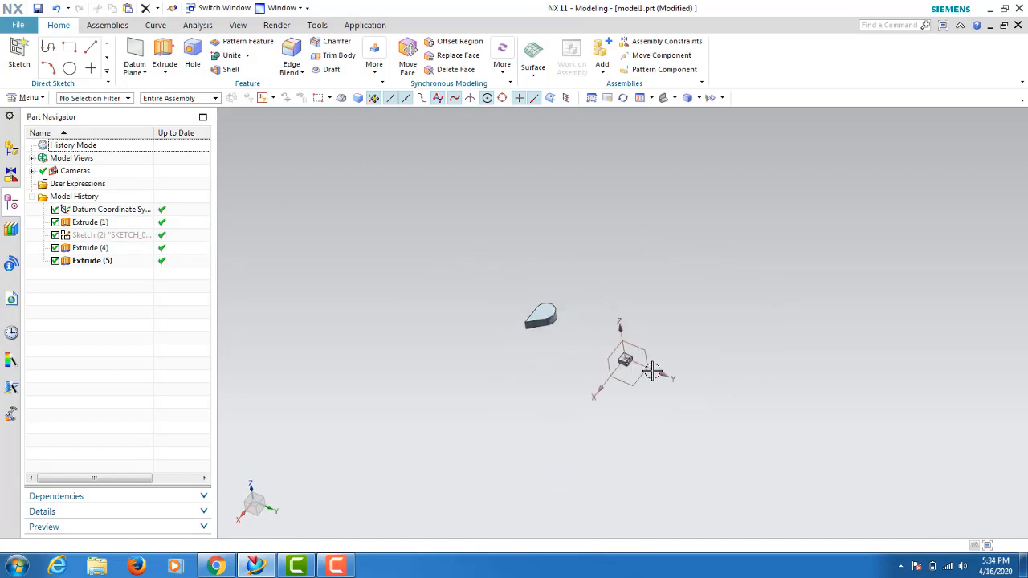
scroll(546, 318, up, 3)
middle_drag(554, 265, 594, 241)
click(374, 66)
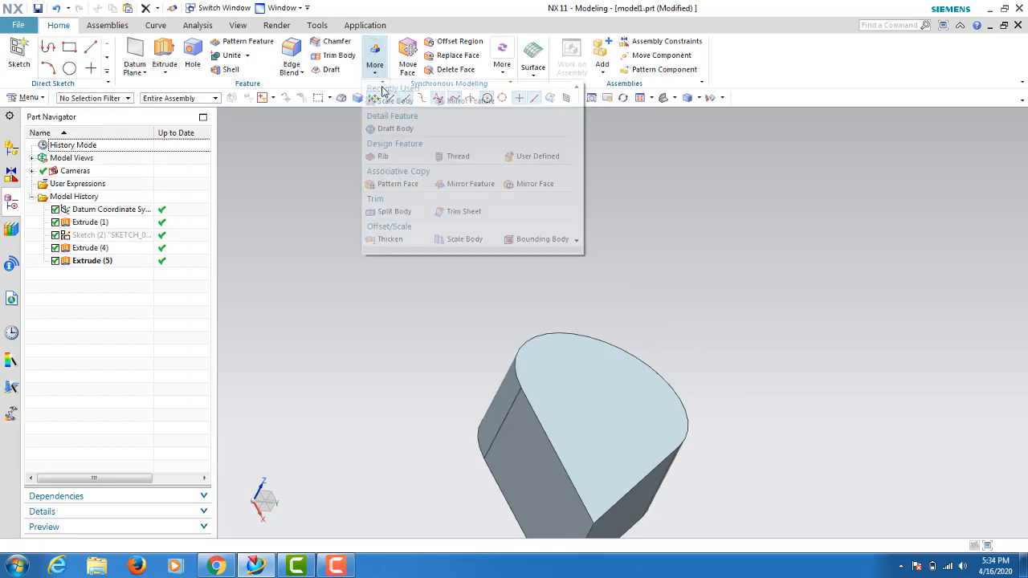
click(468, 191)
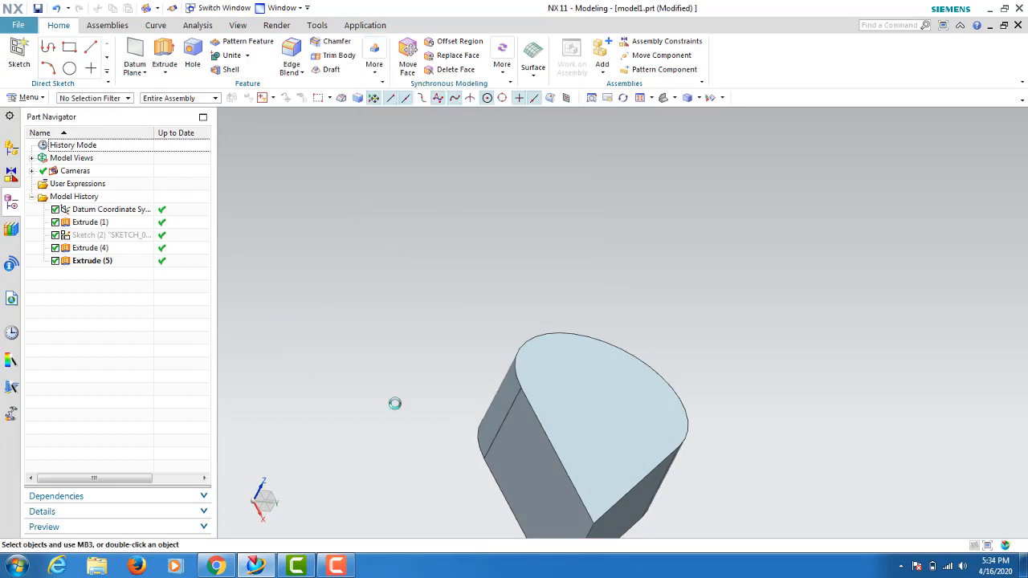
click(622, 418)
scroll(507, 360, down, 3)
scroll(507, 360, up, 3)
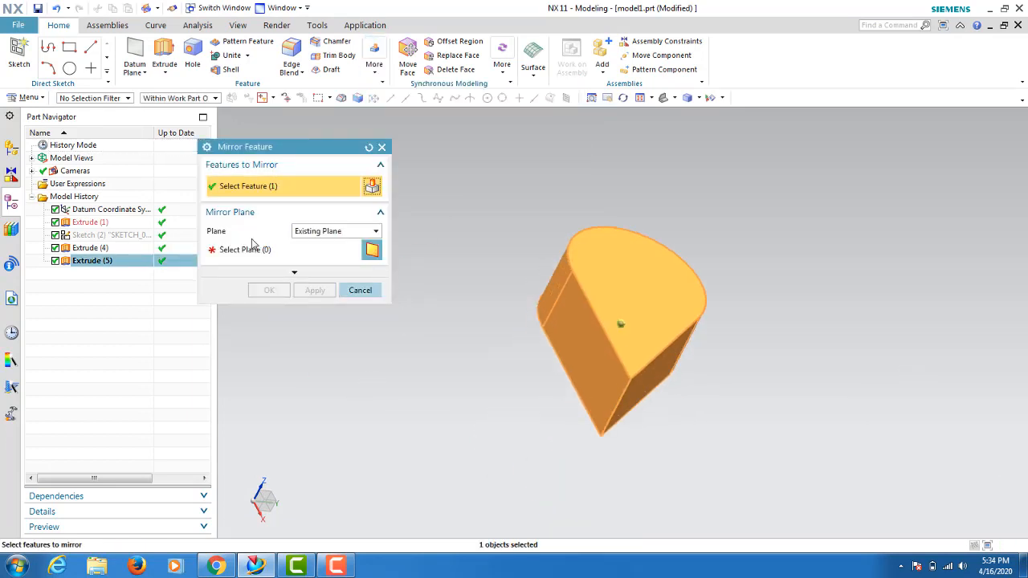
click(239, 250)
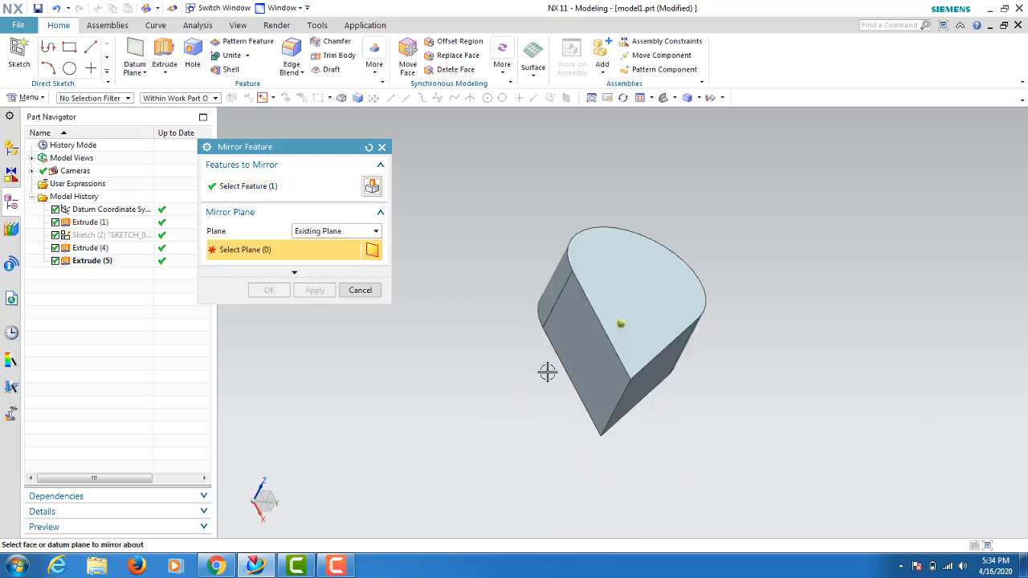
click(577, 328)
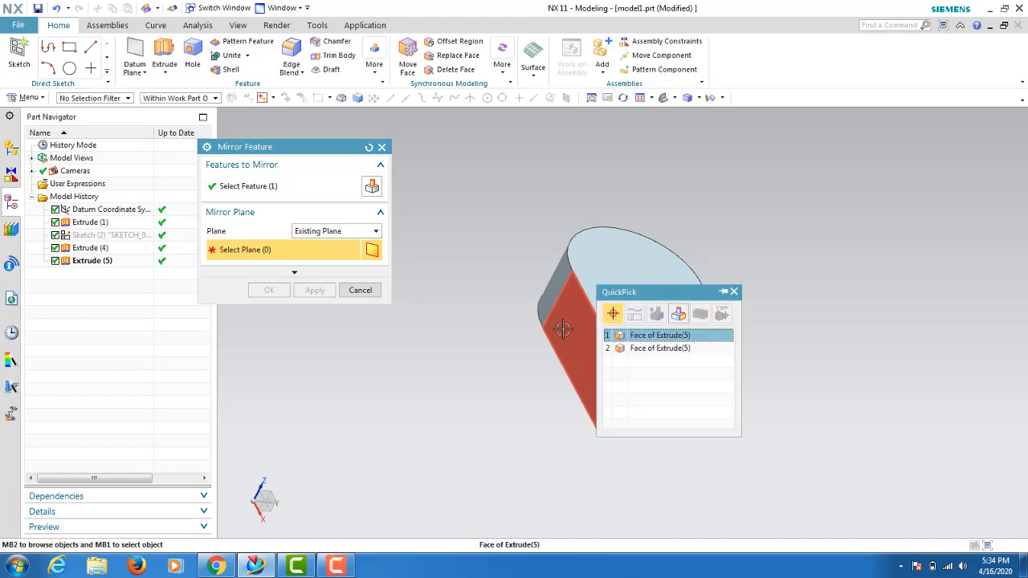
click(663, 336)
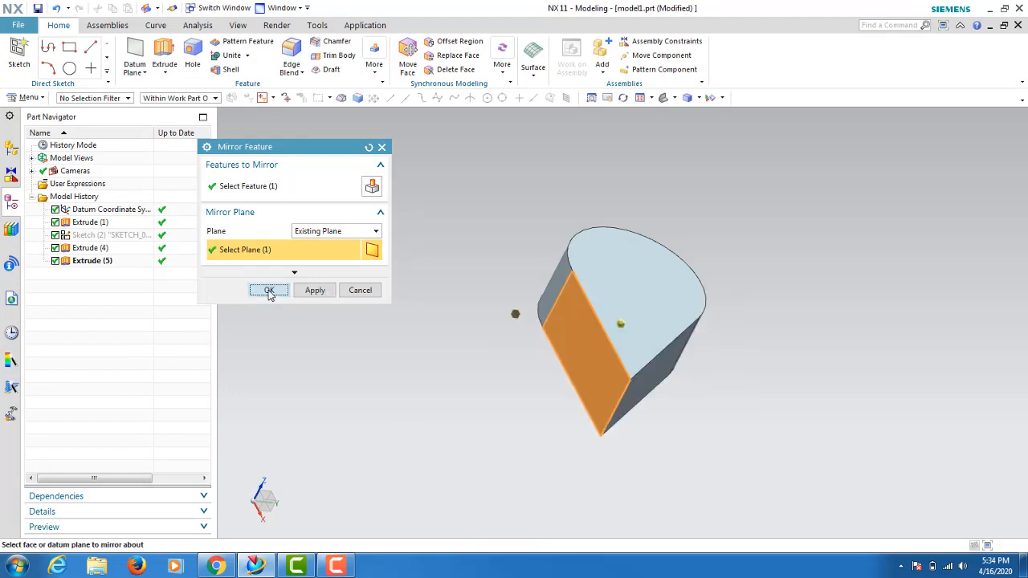
click(268, 290)
middle_drag(551, 397, 527, 438)
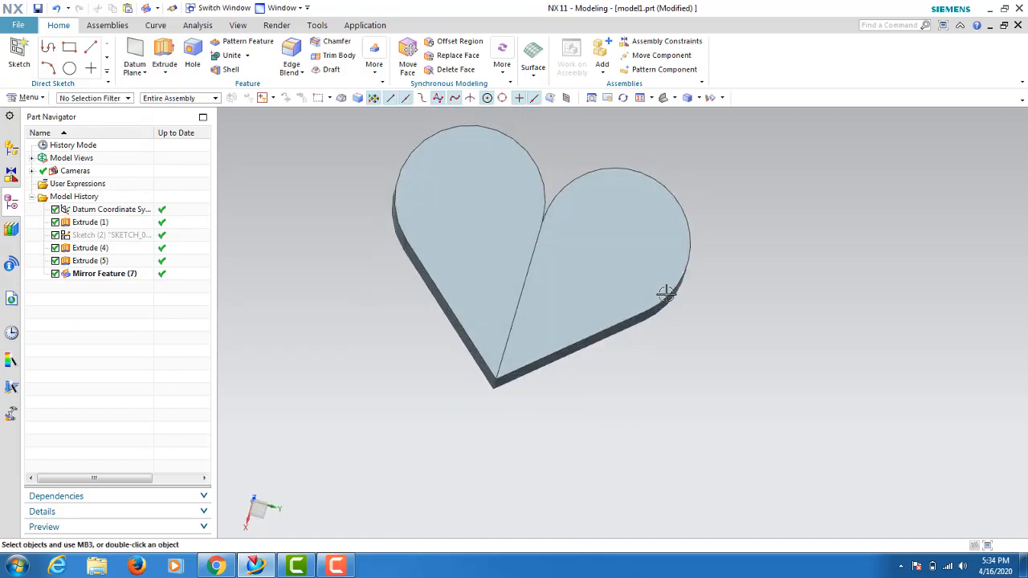
middle_drag(496, 250, 402, 404)
scroll(402, 404, up, 3)
scroll(425, 395, down, 5)
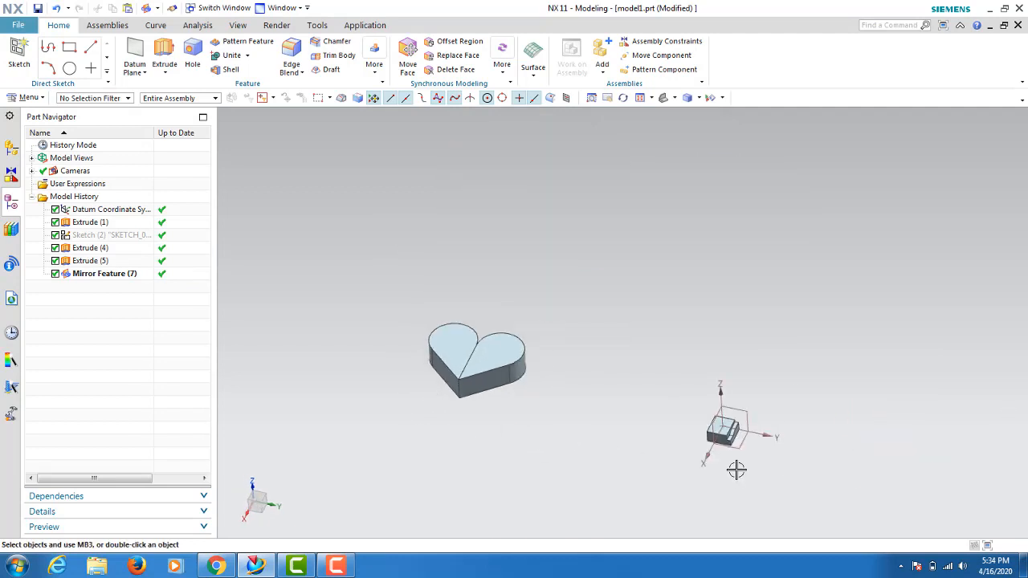
scroll(736, 470, up, 4)
middle_drag(752, 342, 633, 393)
scroll(643, 377, up, 3)
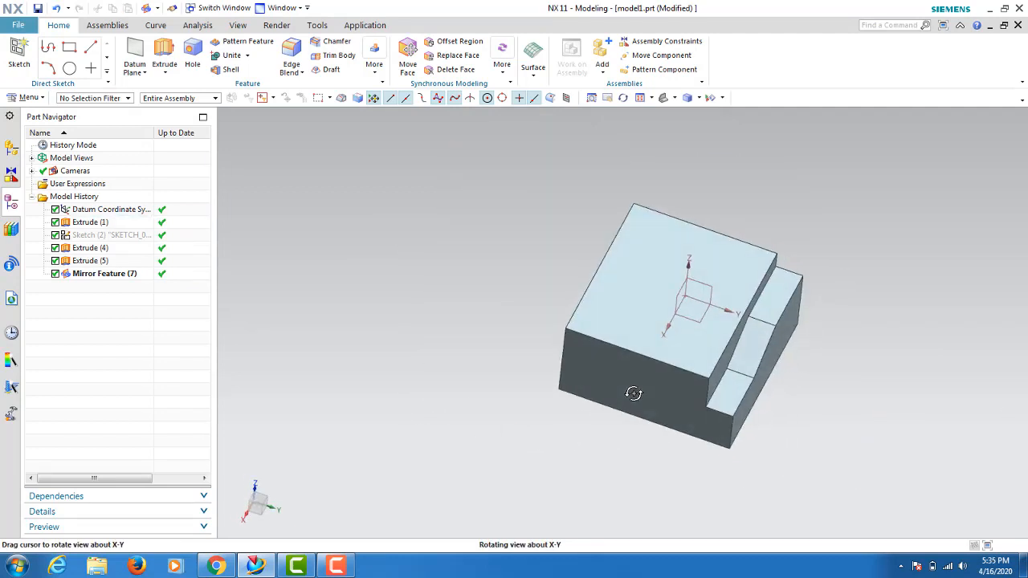
right_click(119, 276)
click(465, 216)
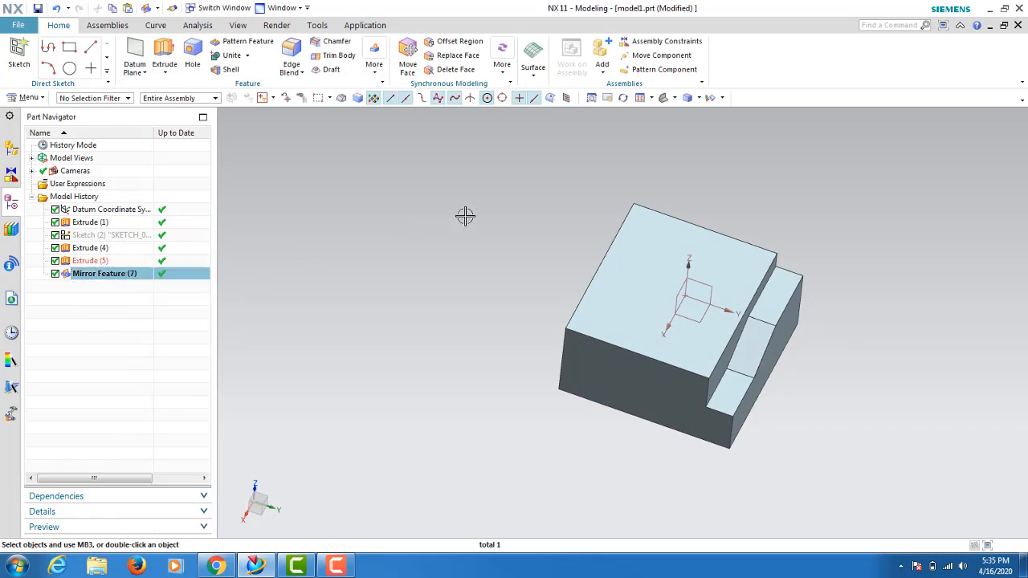
click(376, 71)
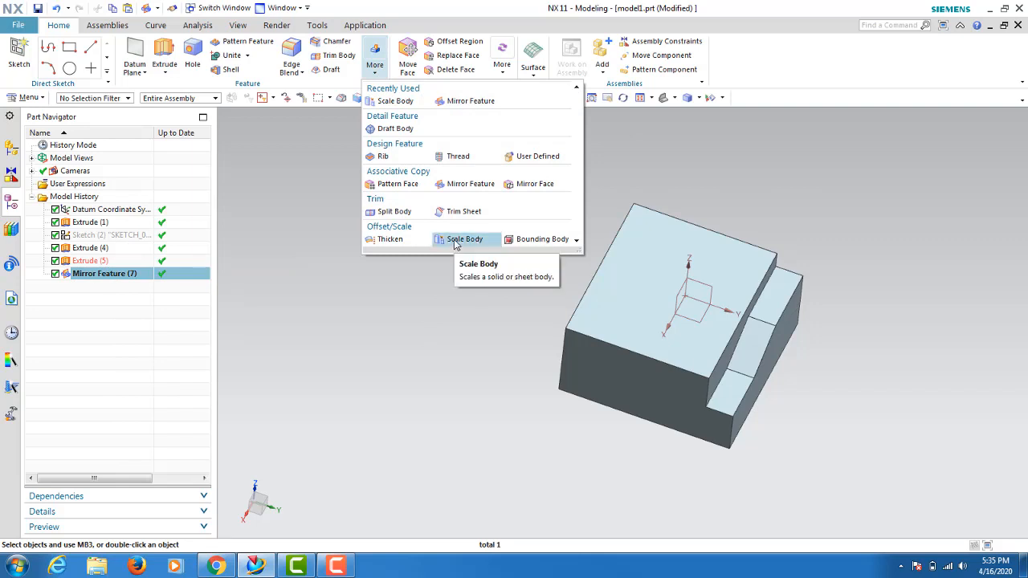
click(454, 239)
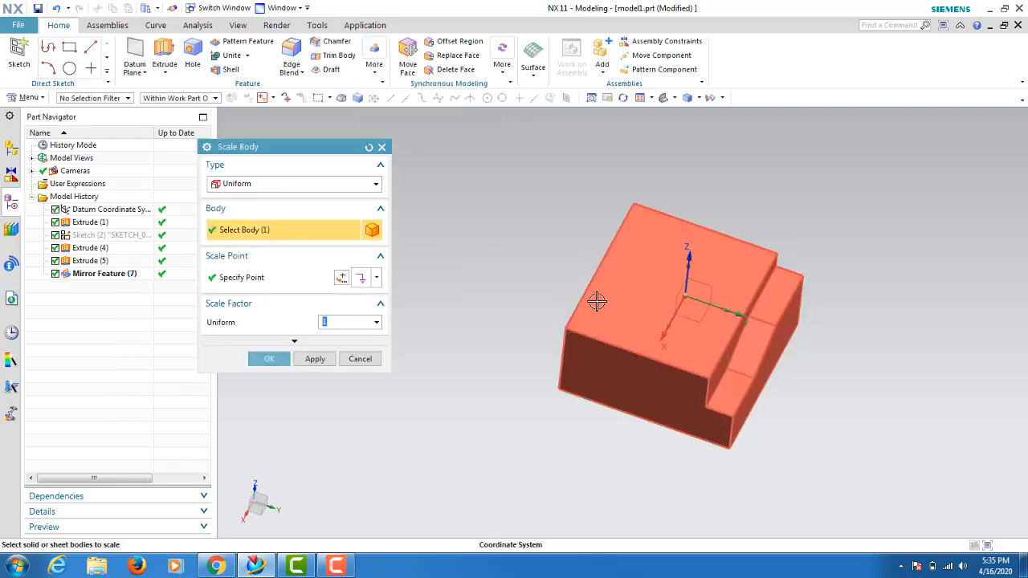
middle_drag(560, 339, 546, 304)
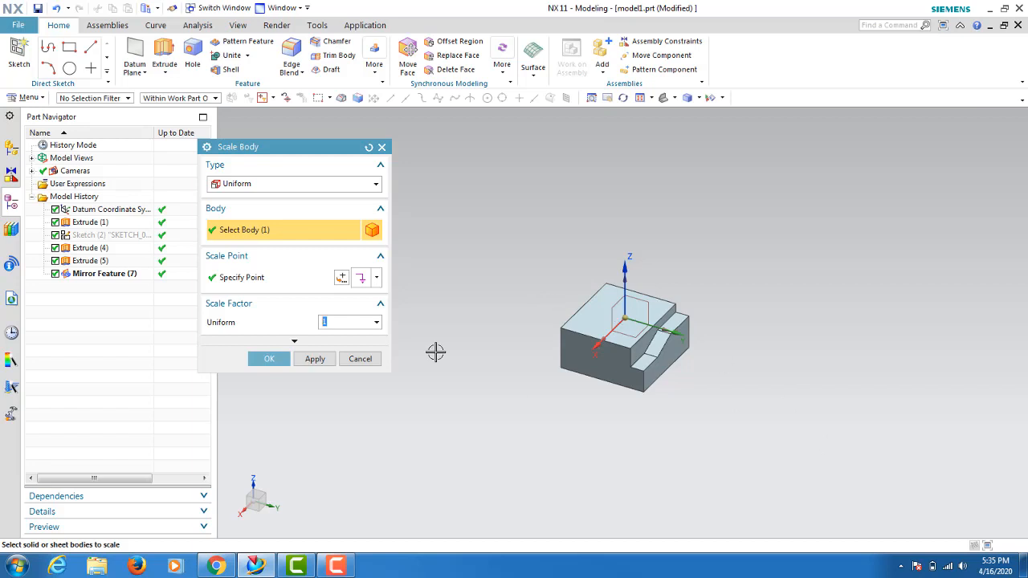
middle_drag(600, 328, 533, 340)
scroll(546, 334, up, 5)
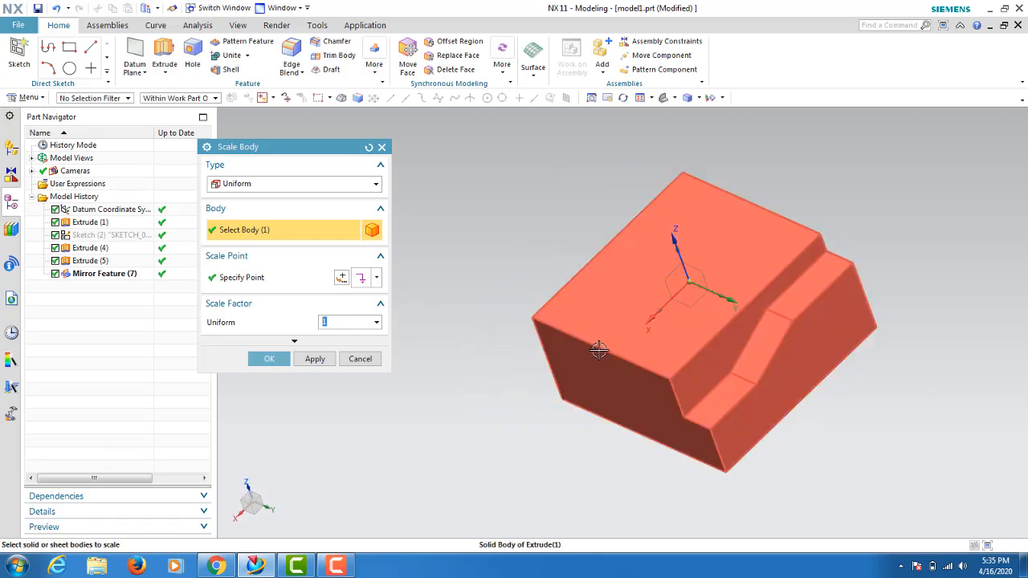
scroll(569, 357, down, 3)
scroll(565, 360, up, 3)
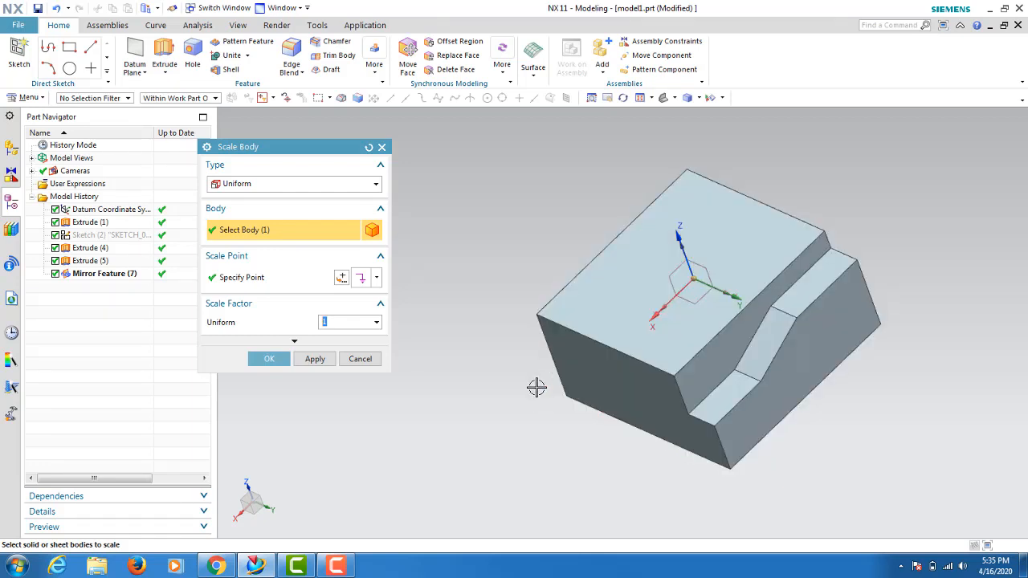
middle_drag(541, 388, 550, 362)
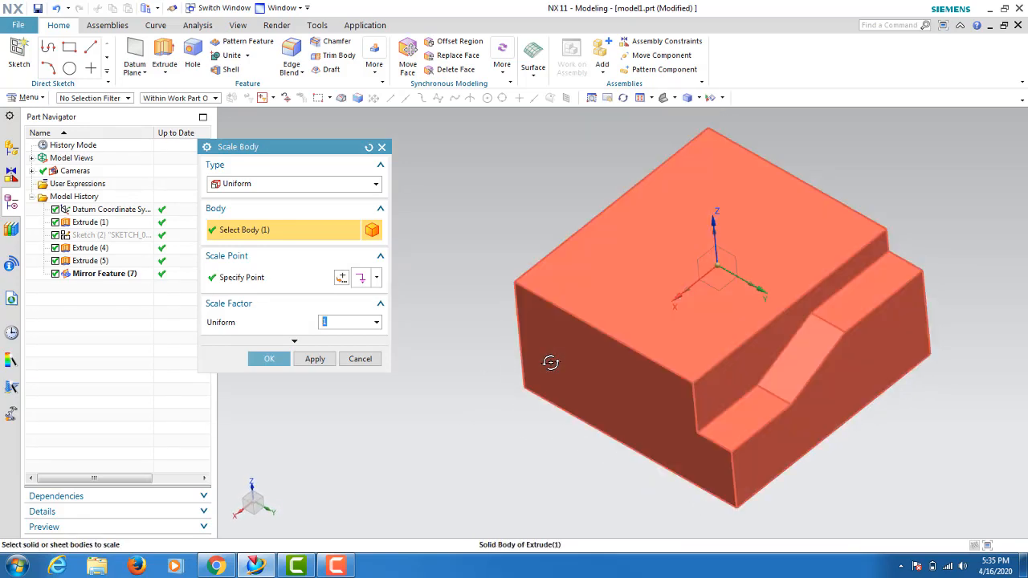
scroll(550, 363, up, 3)
scroll(550, 362, down, 4)
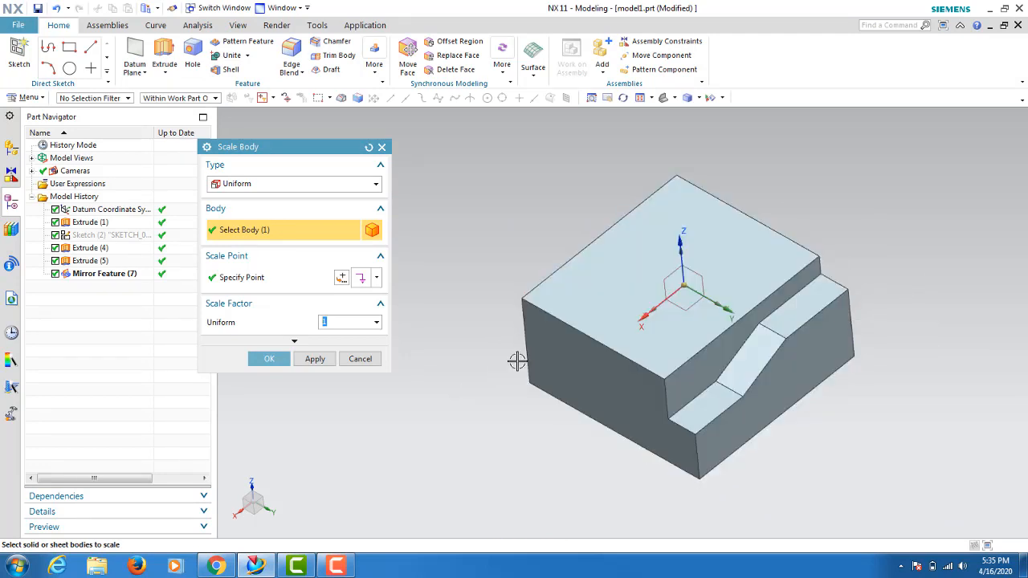
click(229, 186)
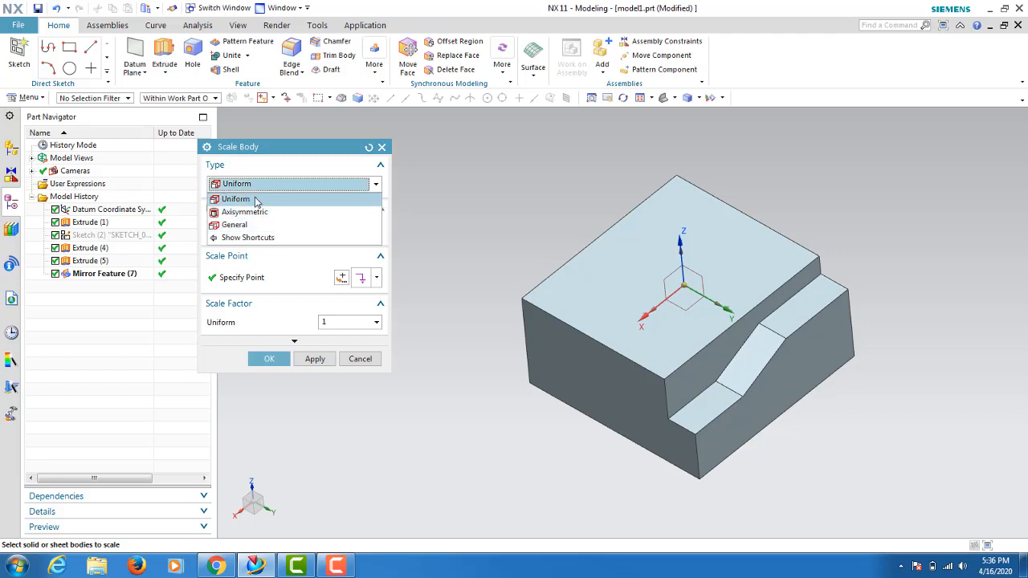
click(240, 199)
click(613, 275)
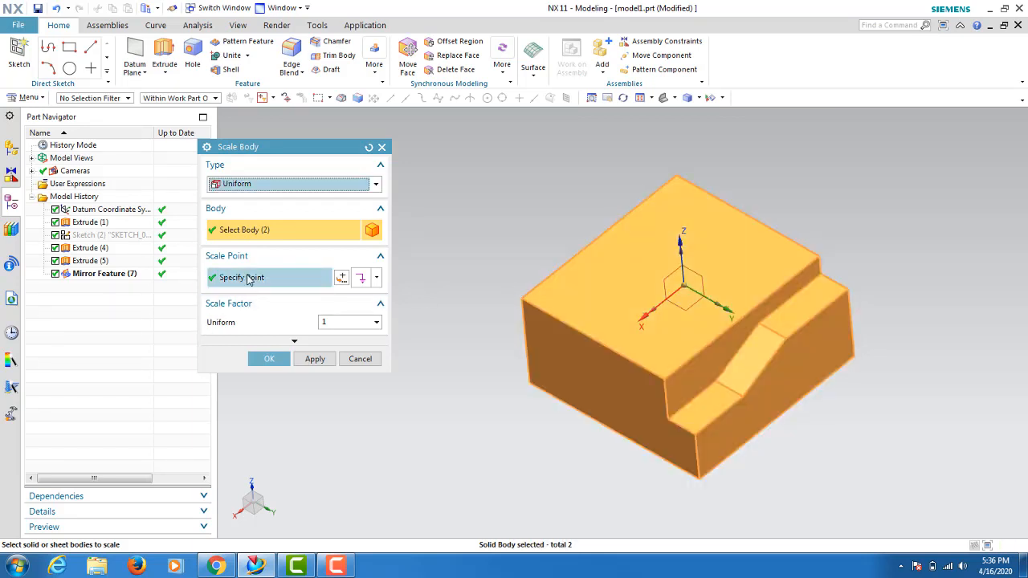
middle_drag(814, 294, 832, 307)
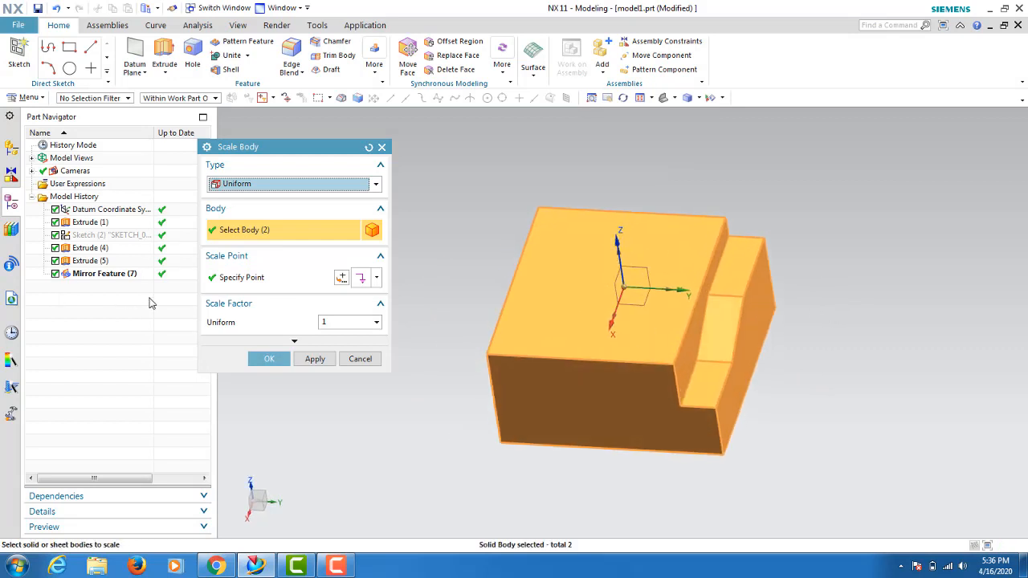
click(347, 321)
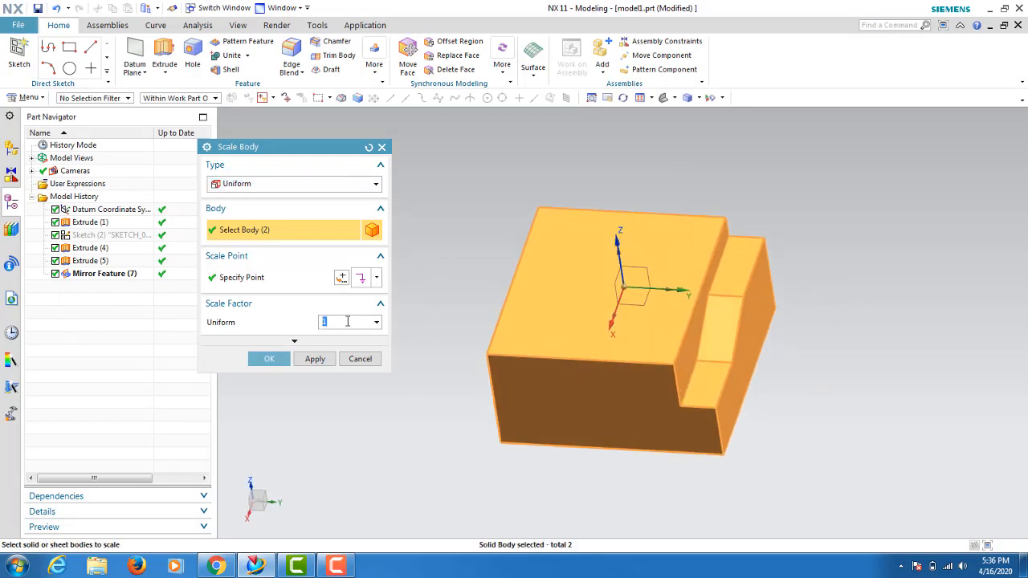
click(628, 288)
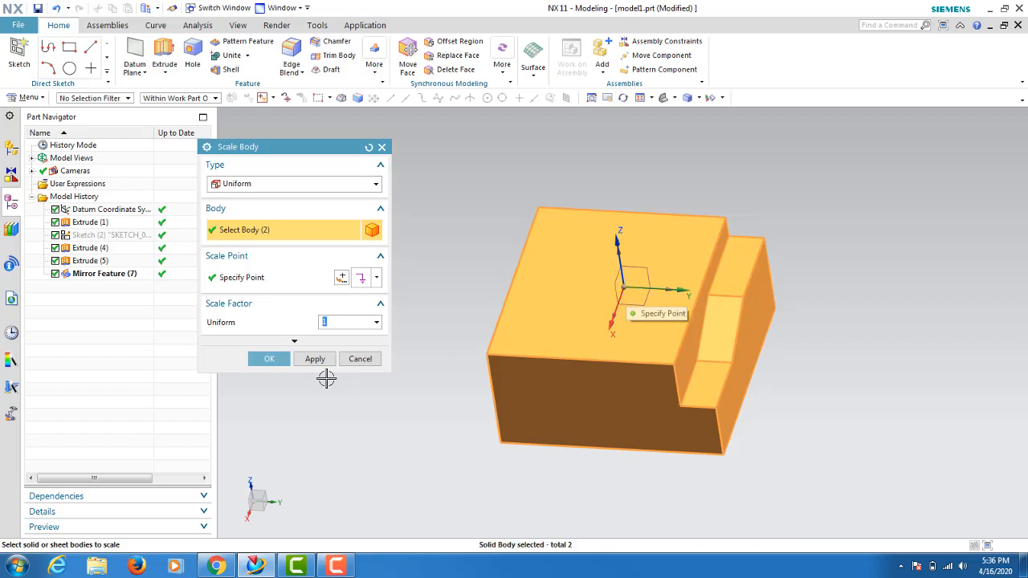
scroll(833, 358, down, 10)
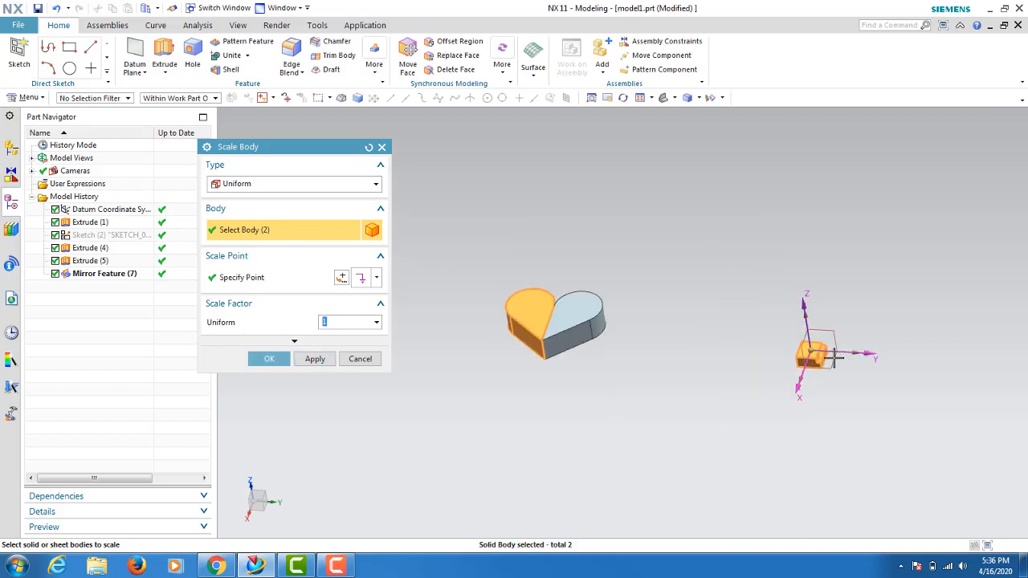
scroll(834, 358, up, 7)
scroll(833, 359, down, 2)
click(353, 363)
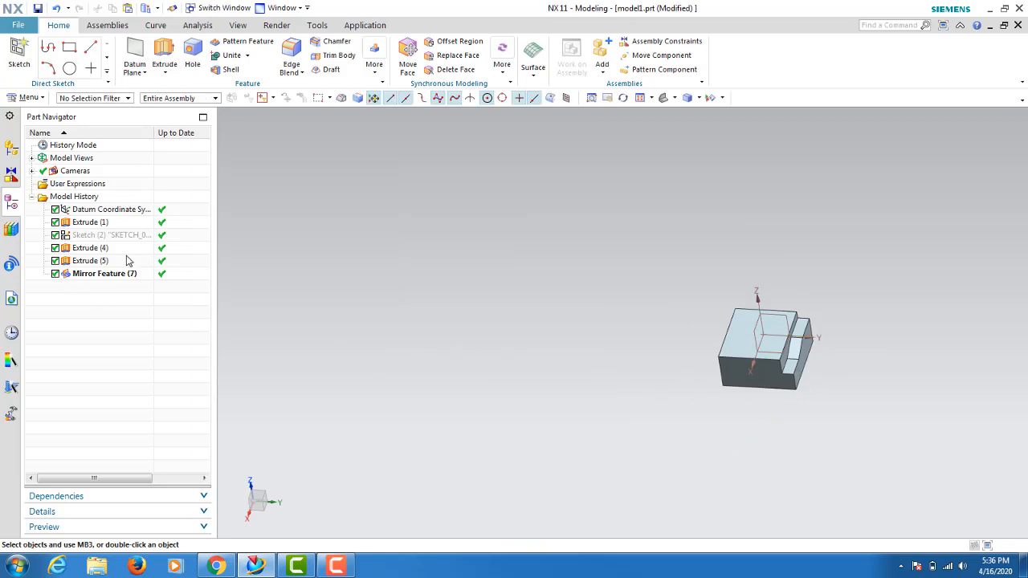
Delete both halves of the heart, the mirrored feature and the original teardrop-shaped extrusion, leaving only the stepped block
scroll(528, 344, down, 5)
scroll(373, 311, up, 5)
click(374, 284)
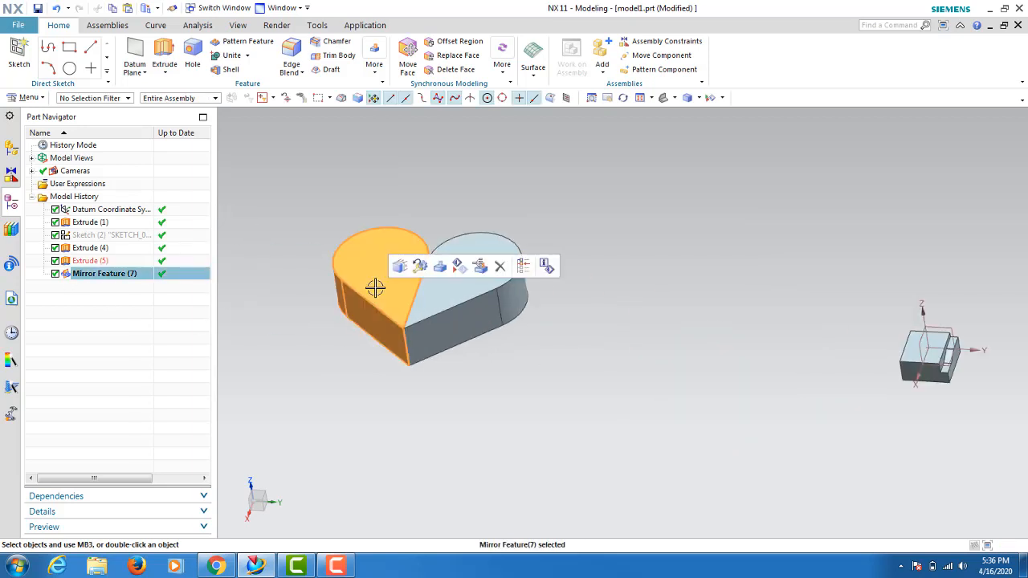
key(Delete)
click(448, 287)
key(Delete)
scroll(367, 393, down, 4)
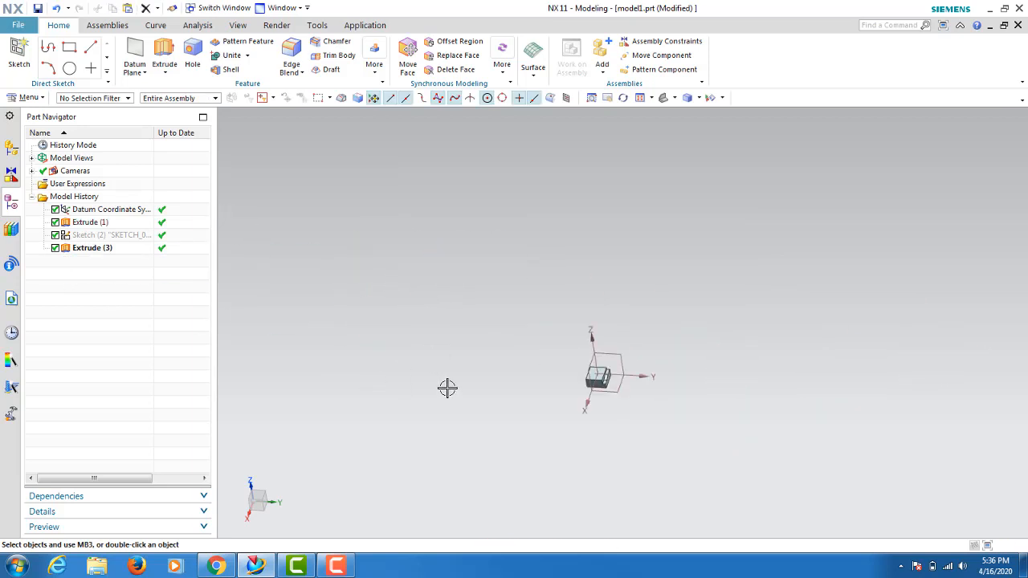
Scale the stepped block with Scale Body, using the Uniform type and a scale factor of 2
click(639, 97)
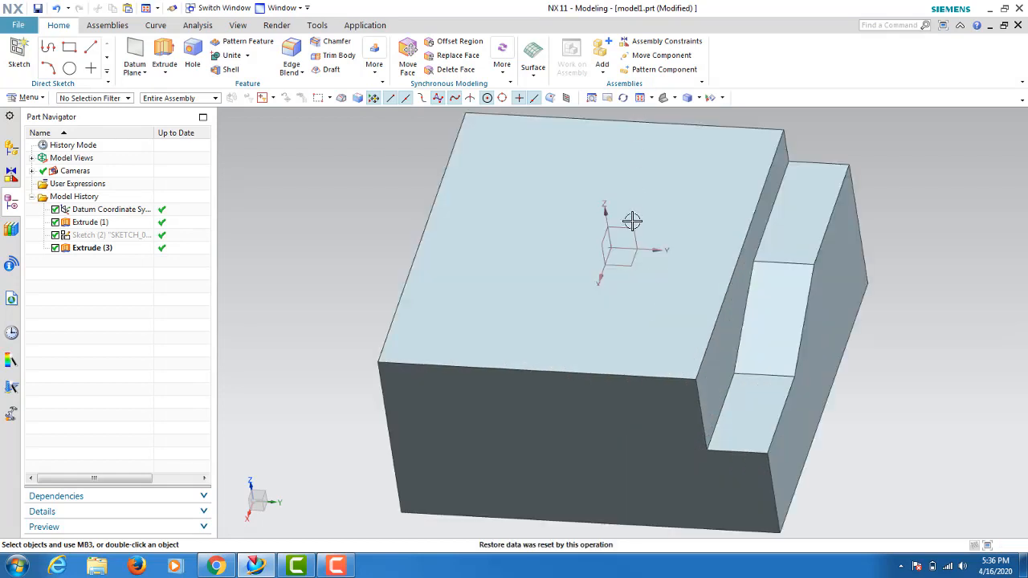
scroll(456, 224, down, 1)
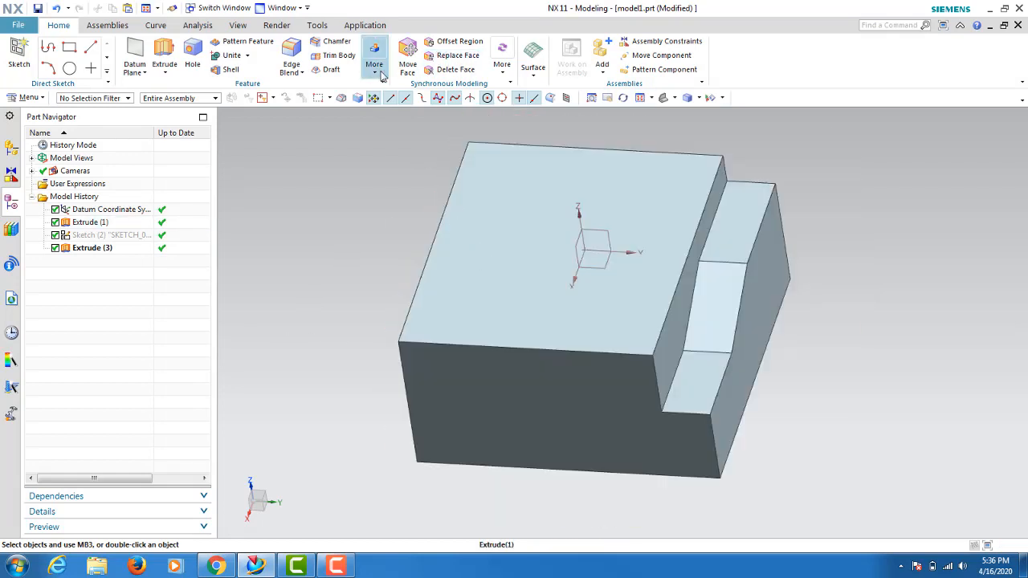
click(375, 66)
click(468, 243)
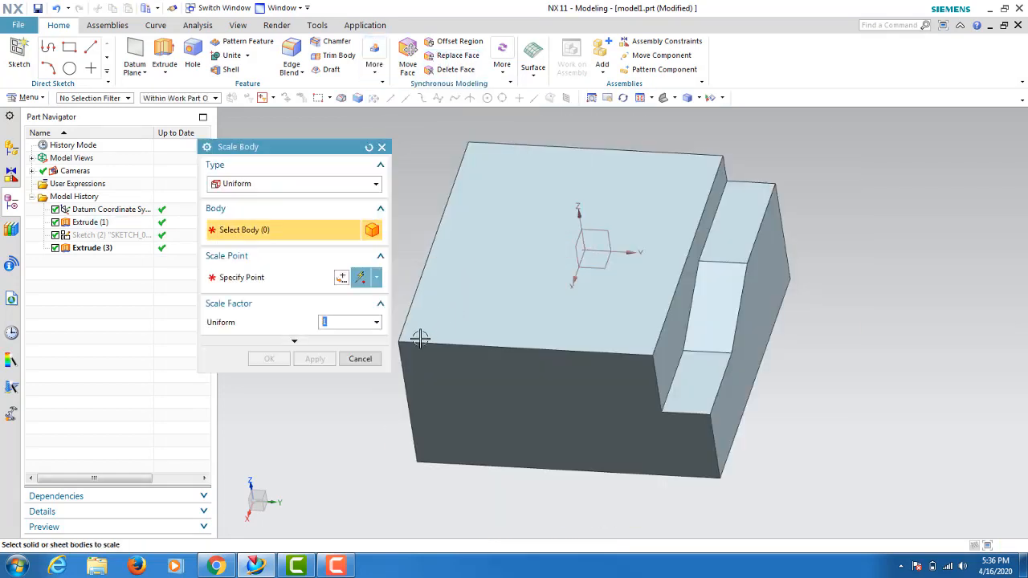
scroll(621, 366, down, 2)
scroll(621, 366, up, 2)
click(639, 297)
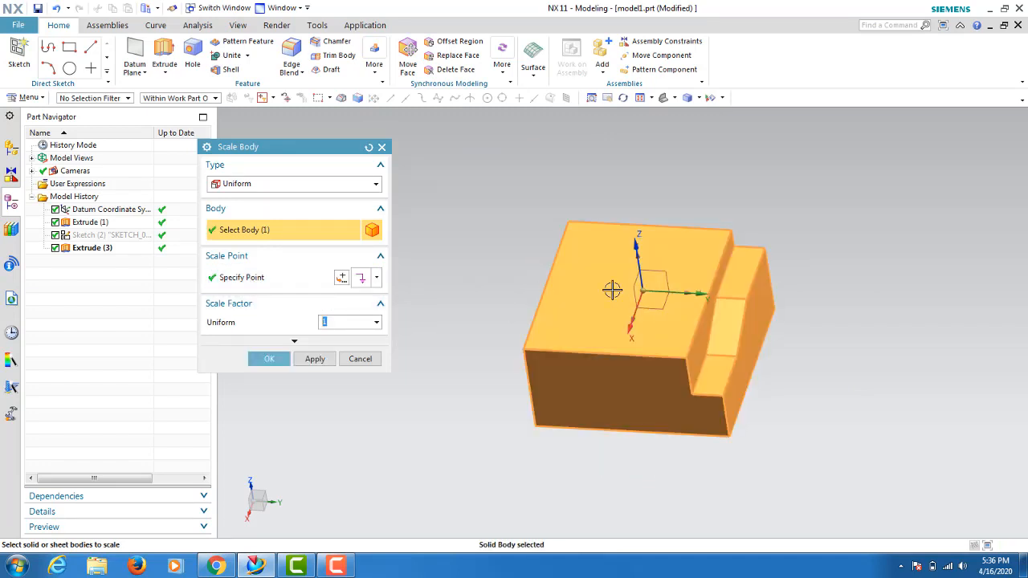
middle_drag(624, 269, 597, 287)
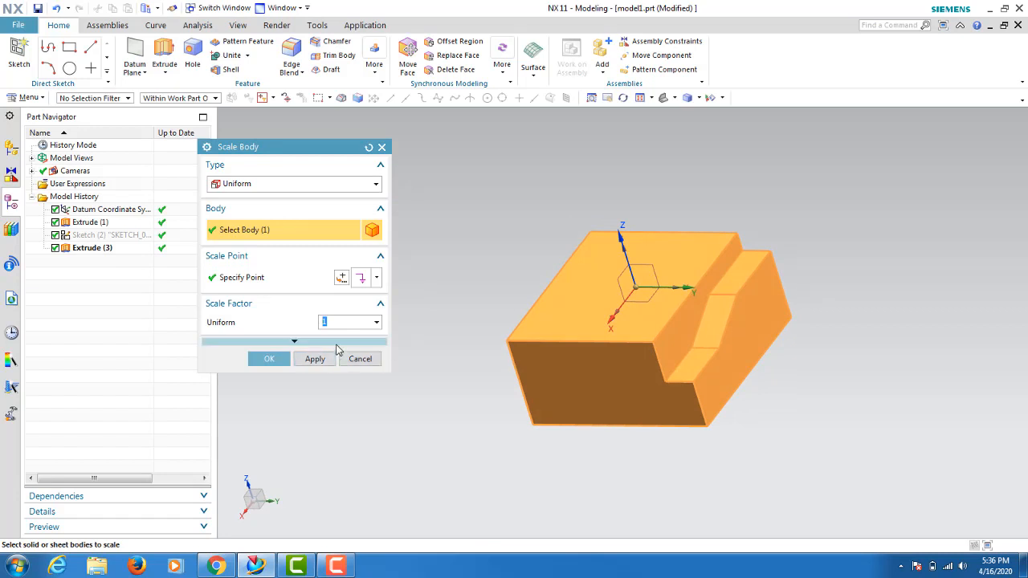
text(2)
click(316, 359)
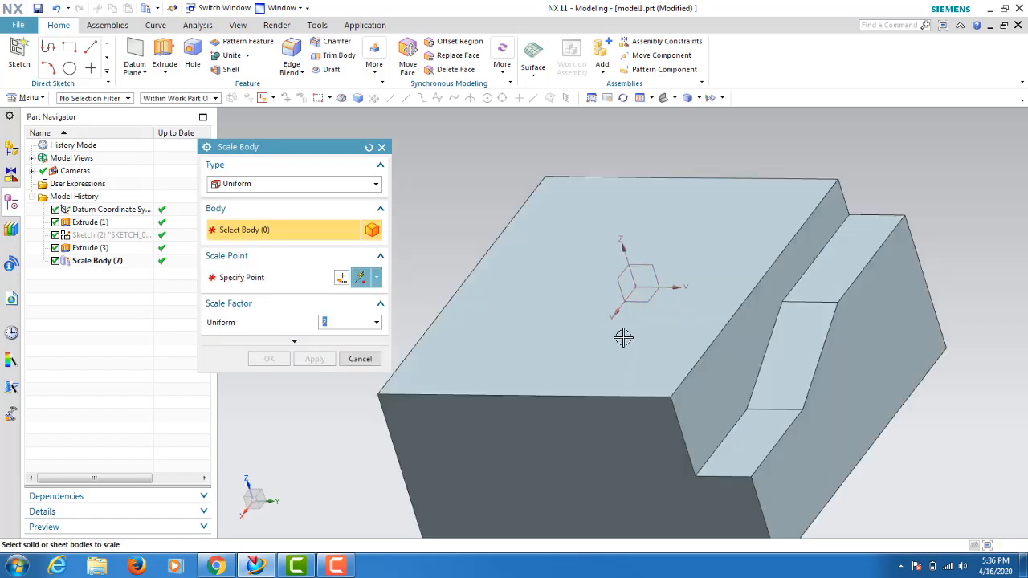
scroll(619, 337, down, 3)
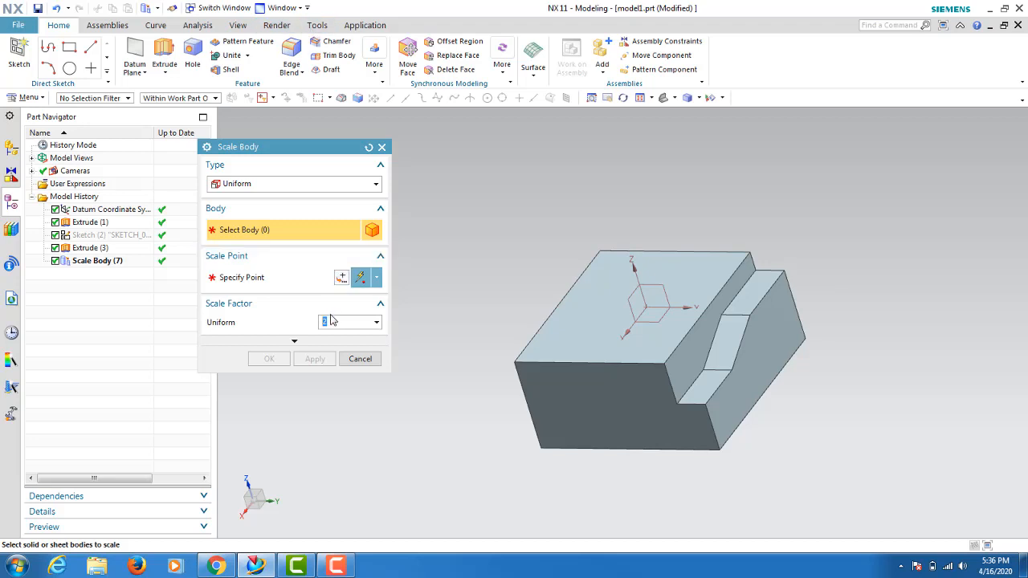
Leave Scale Body and undo the uniform scaling of the stepped block
key(Escape)
key(ctrl+z)
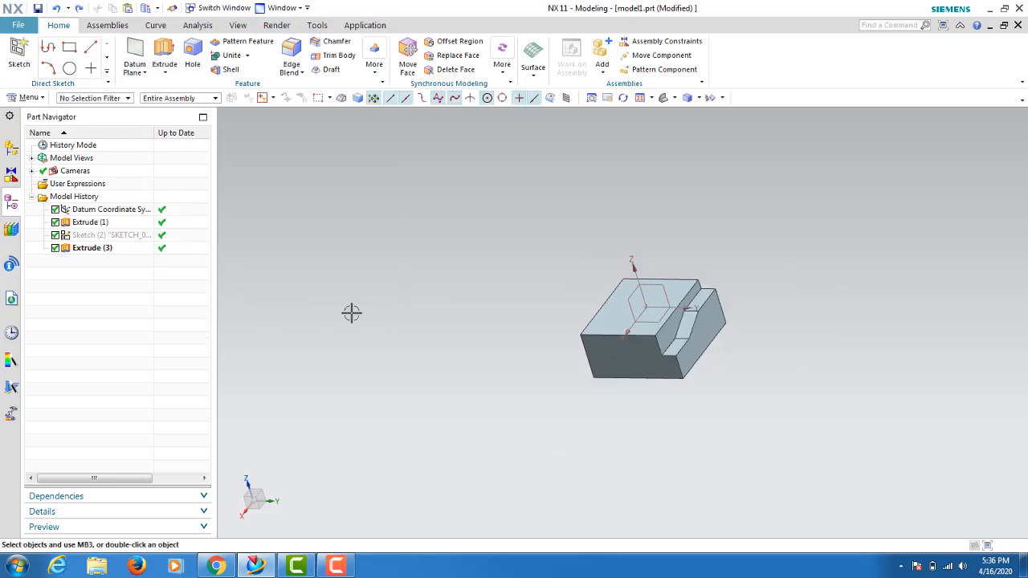
scroll(677, 253, up, 2)
mouse_move(686, 282)
middle_down()
mouse_move(692, 317)
mouse_move(692, 293)
middle_up()
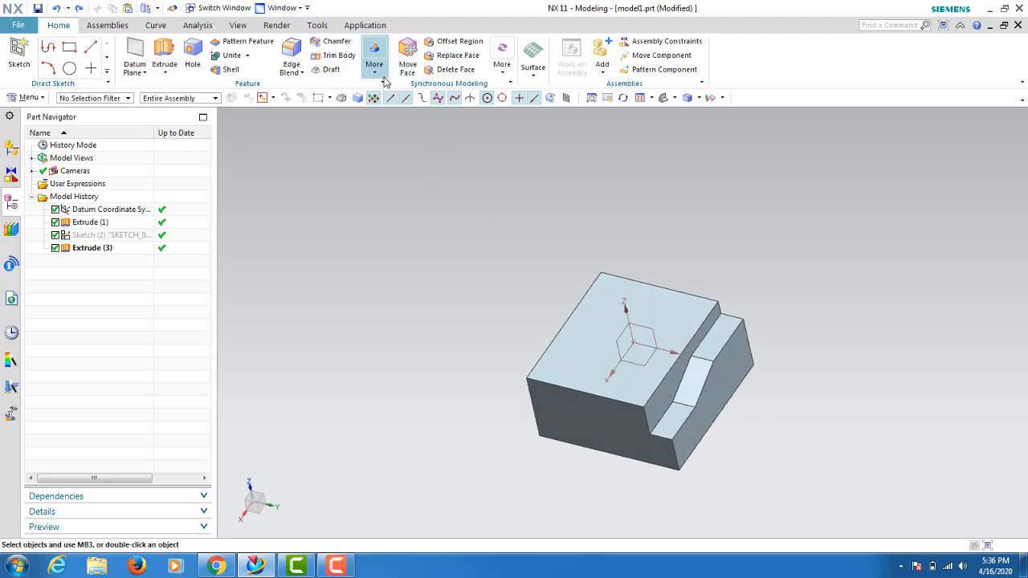
Scale the stepped block uniformly by a factor of 2 about the lower corner of its front face, and undo that scaling
click(374, 63)
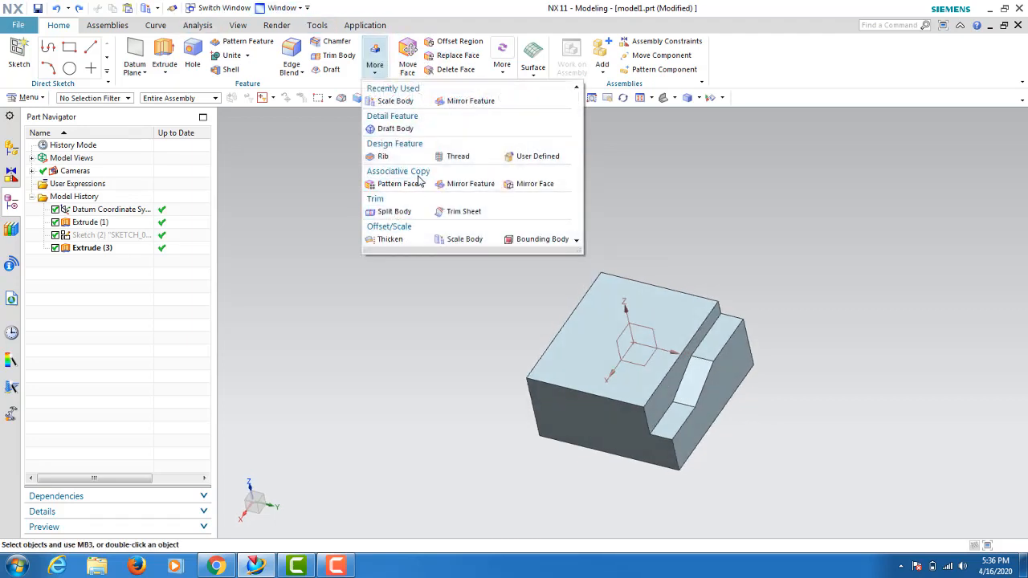
click(462, 239)
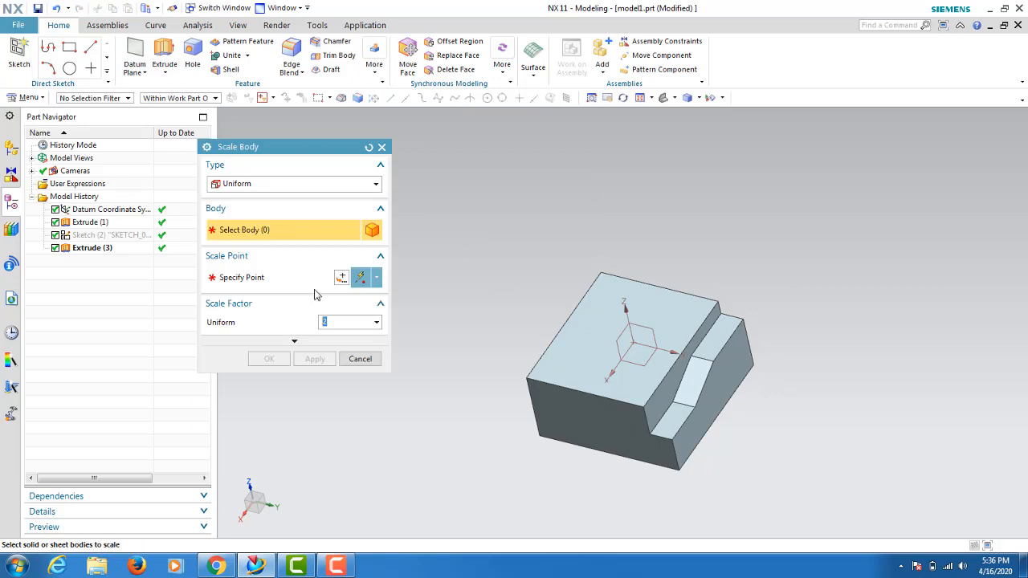
click(597, 321)
click(222, 278)
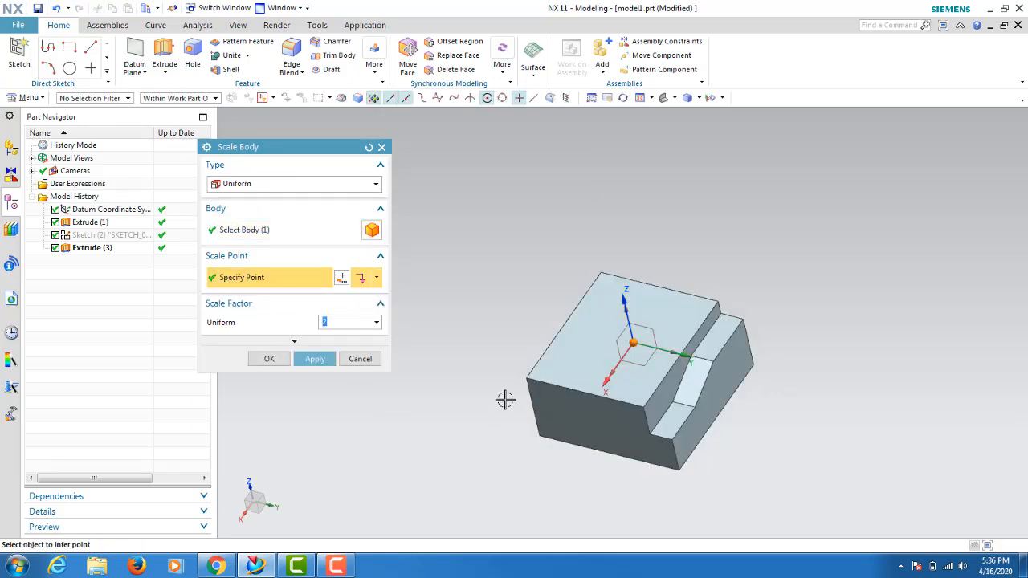
click(536, 436)
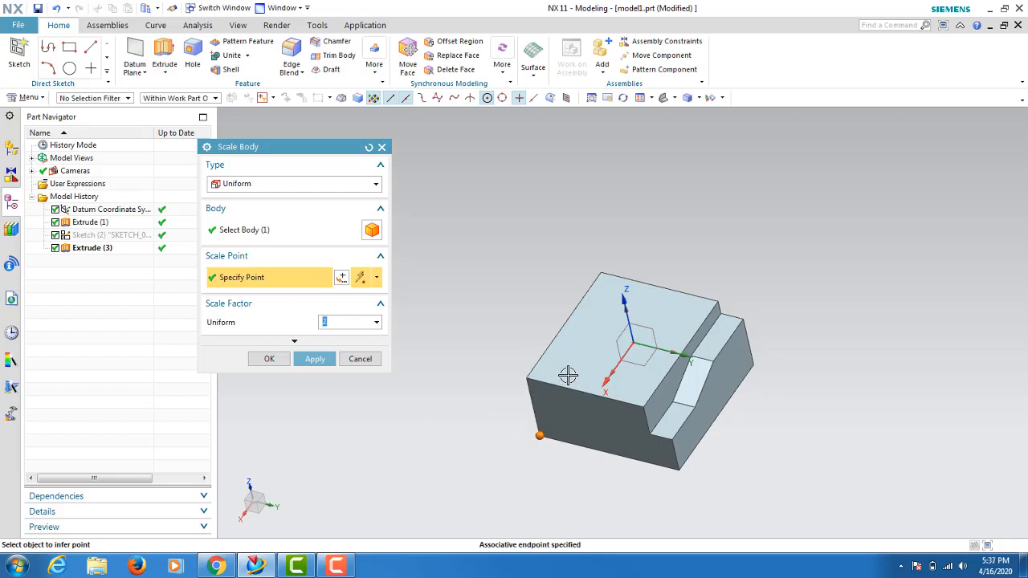
middle_drag(568, 375, 569, 369)
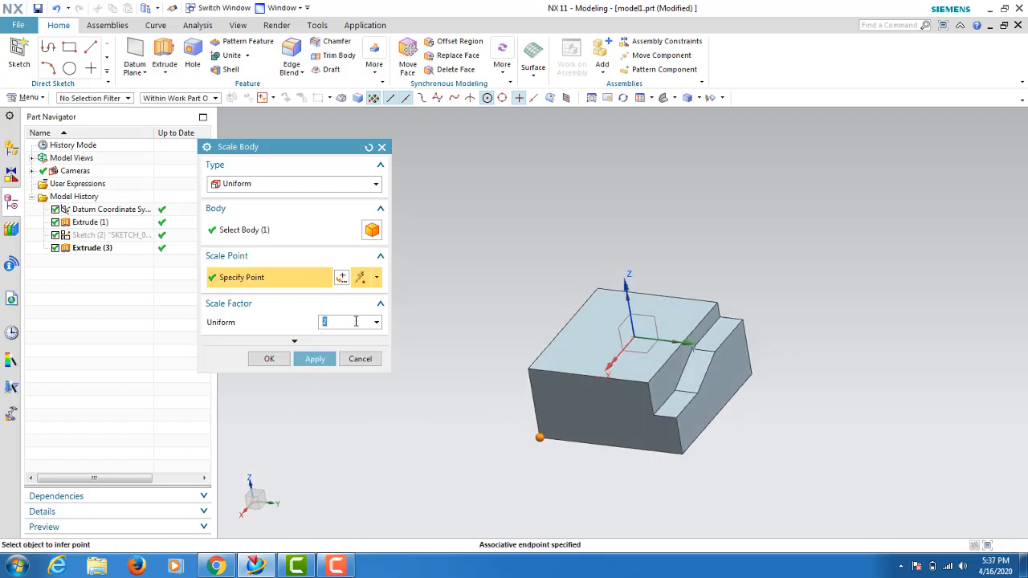
click(315, 358)
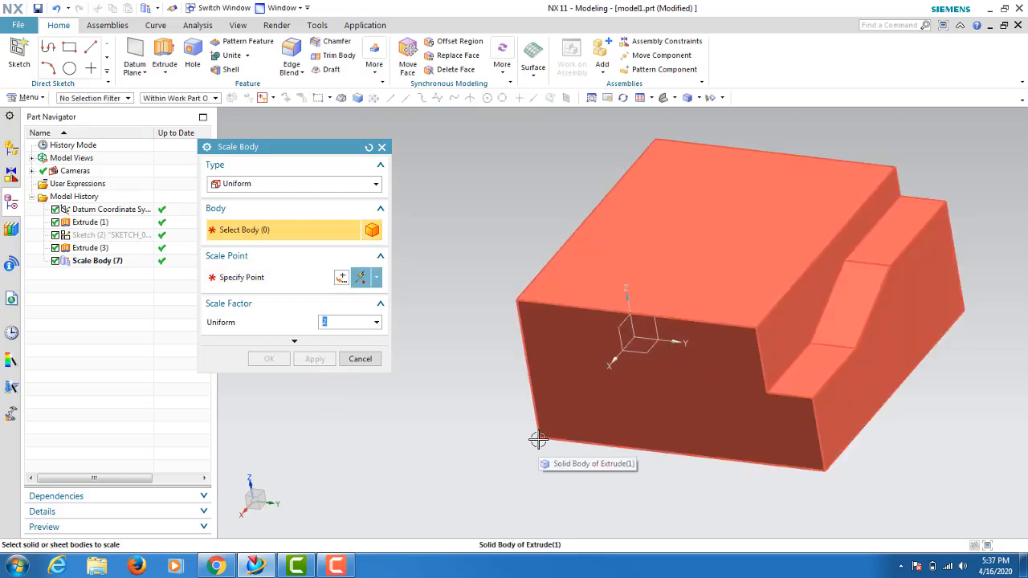
middle_drag(570, 422, 645, 434)
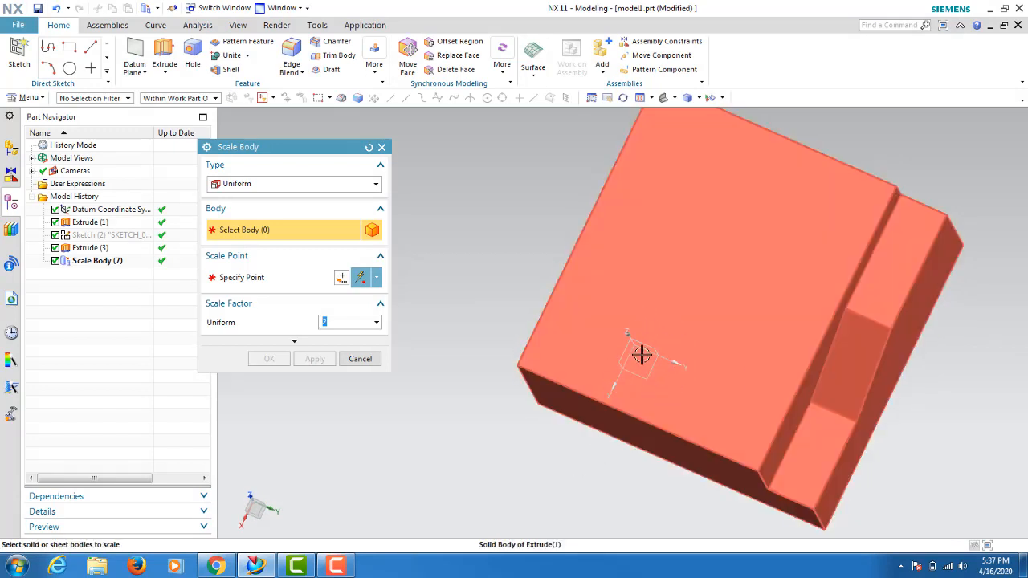
key(Escape)
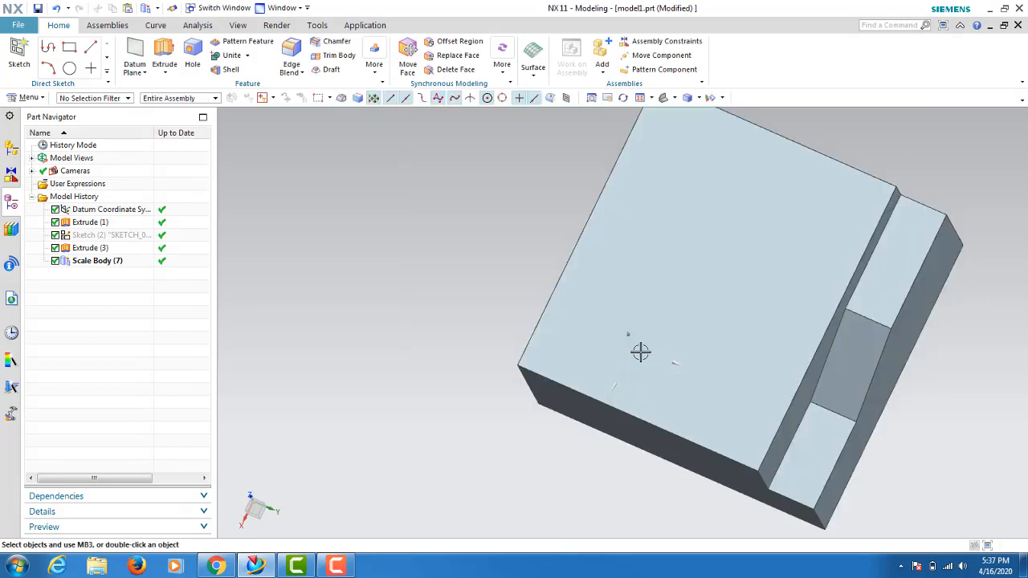
scroll(640, 351, down, 3)
Scale the stepped block with Scale Body, using the Uniform type and a scale factor of 3
click(374, 66)
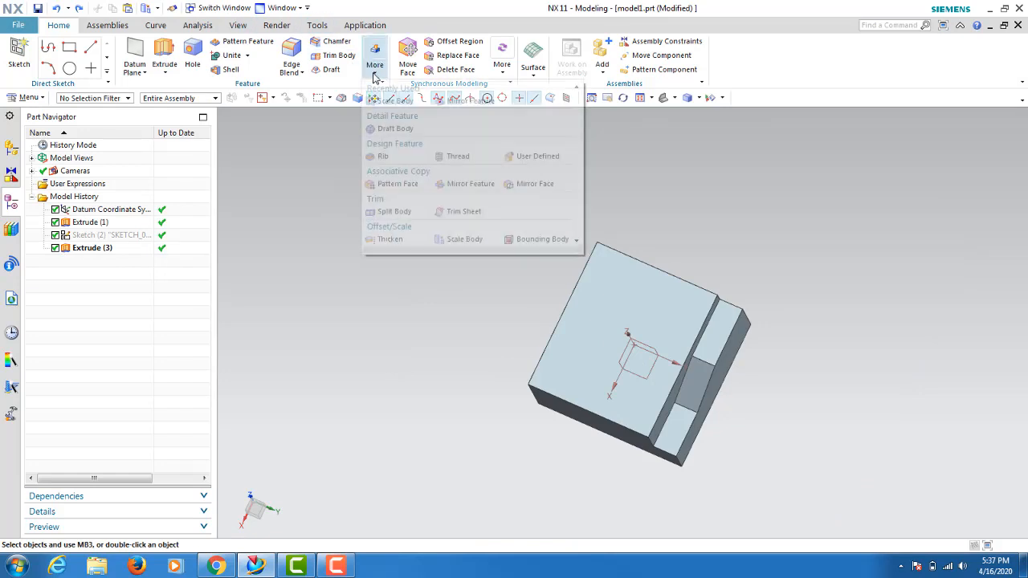
click(454, 239)
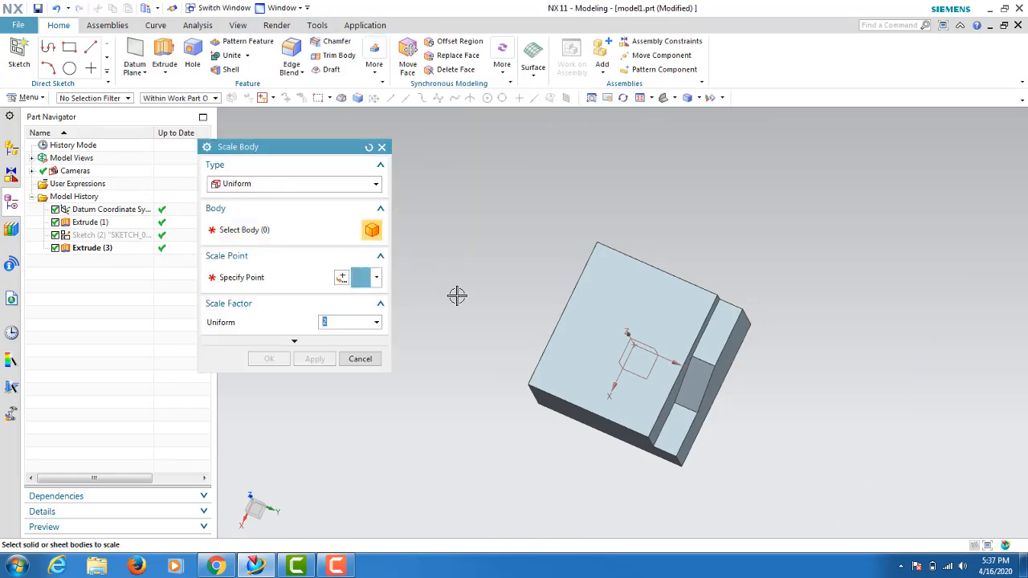
middle_drag(455, 271, 608, 289)
click(610, 291)
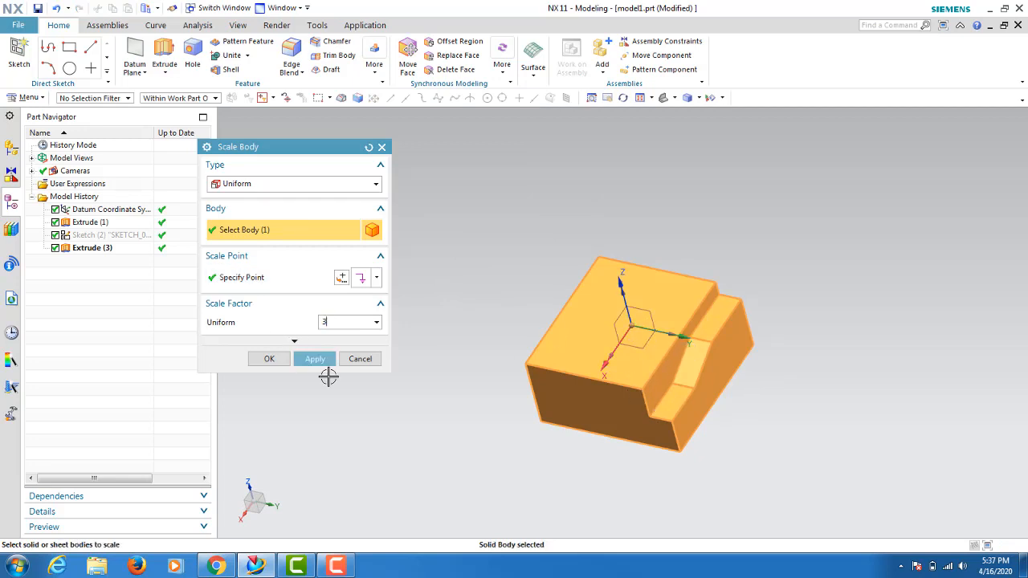
click(315, 359)
middle_drag(645, 383, 762, 266)
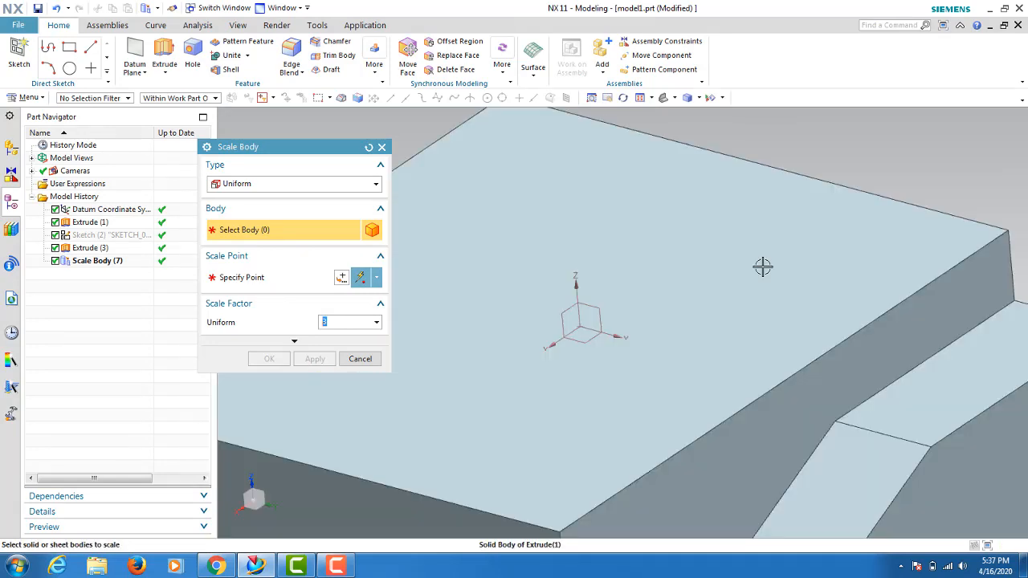
key(Home)
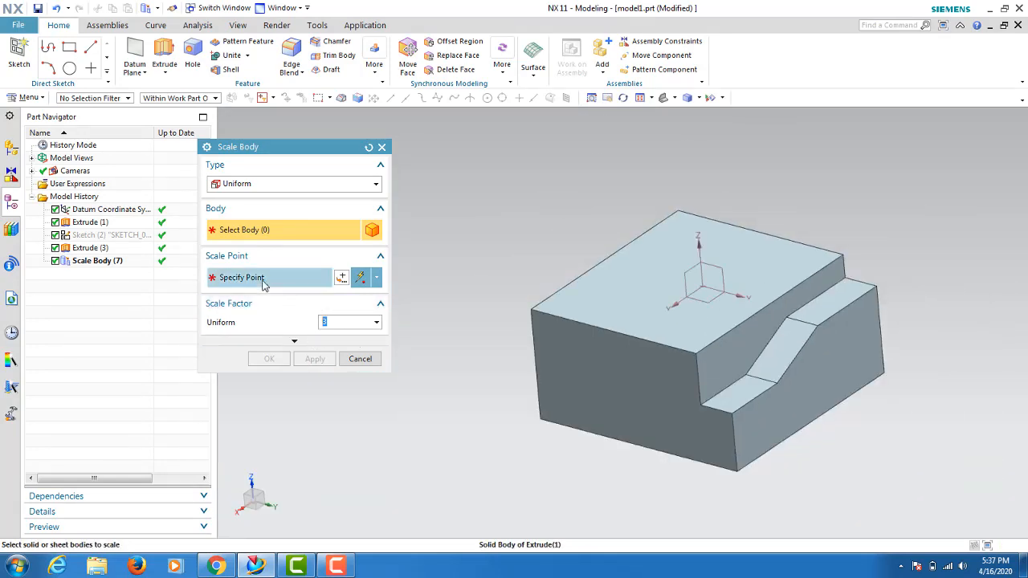
click(360, 359)
Delete the uniform scale feature from the model history
right_click(101, 263)
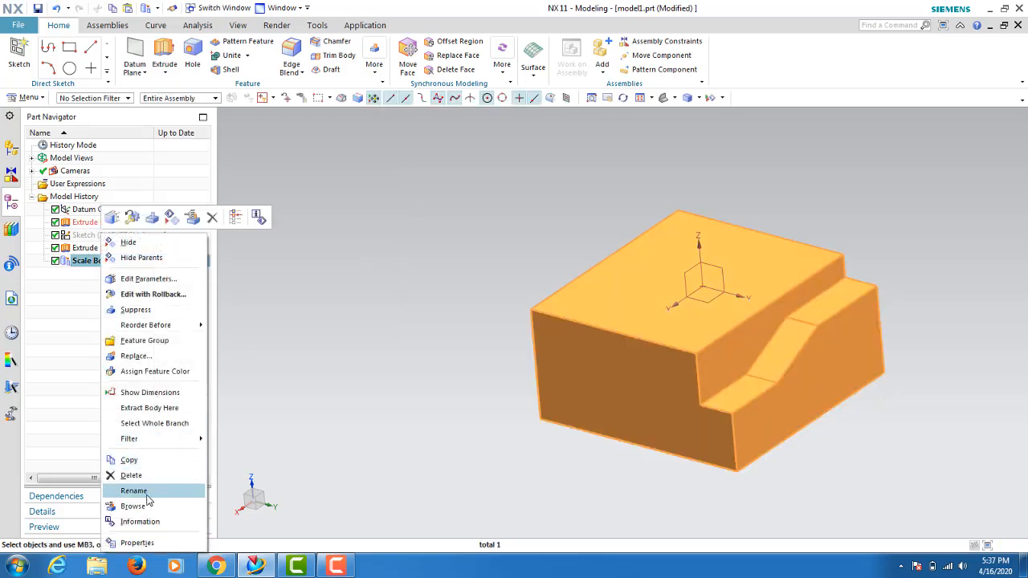
click(131, 474)
scroll(723, 273, up, 5)
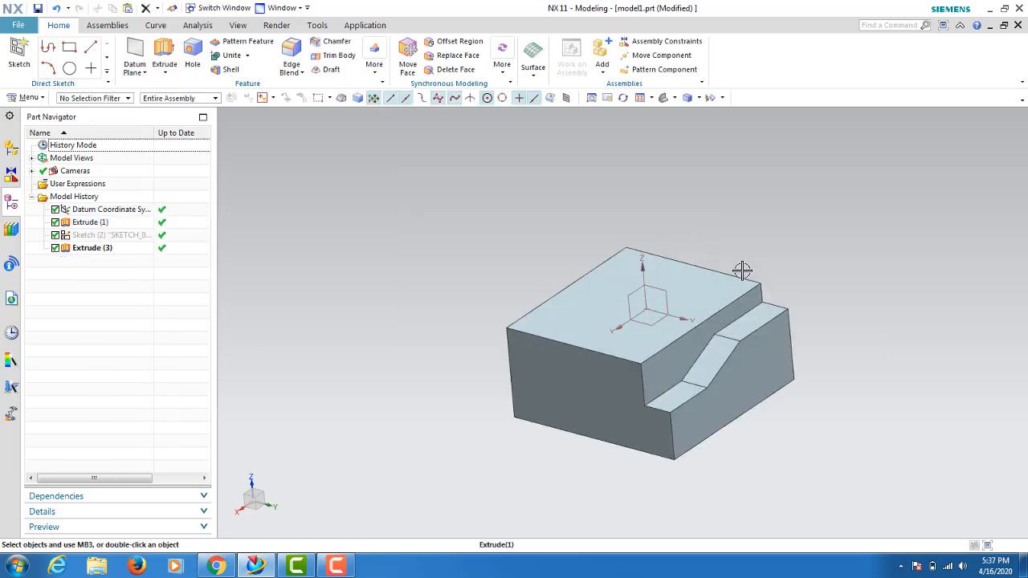
scroll(704, 279, down, 2)
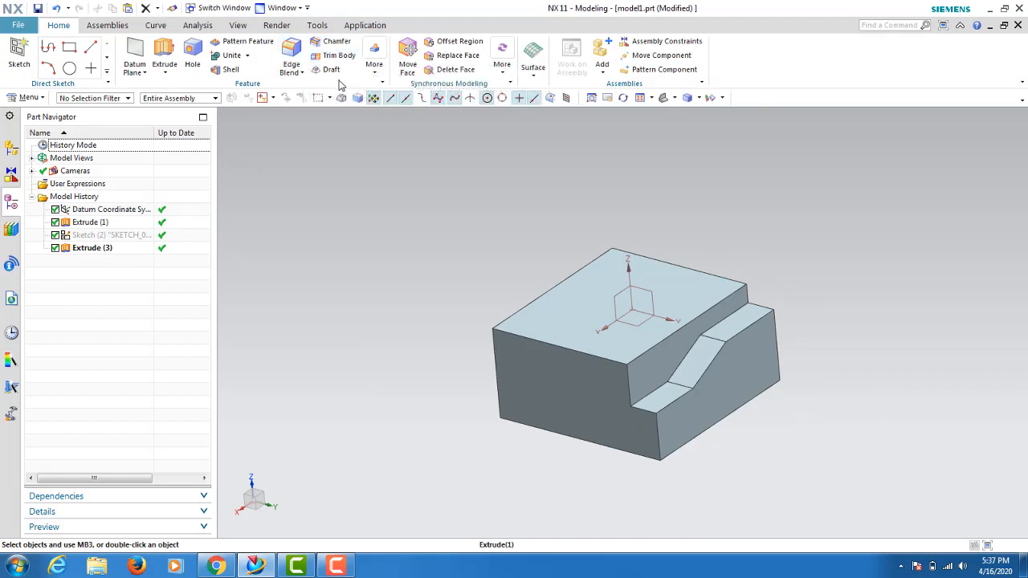
Start Scale Body again, try the General type, and switch the type to Axisymmetric
click(375, 70)
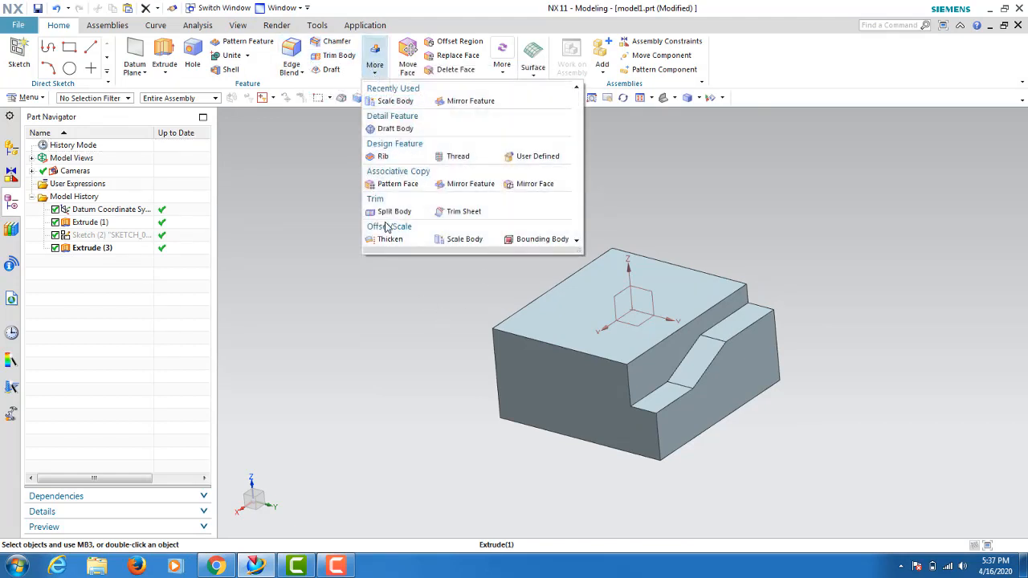
click(462, 240)
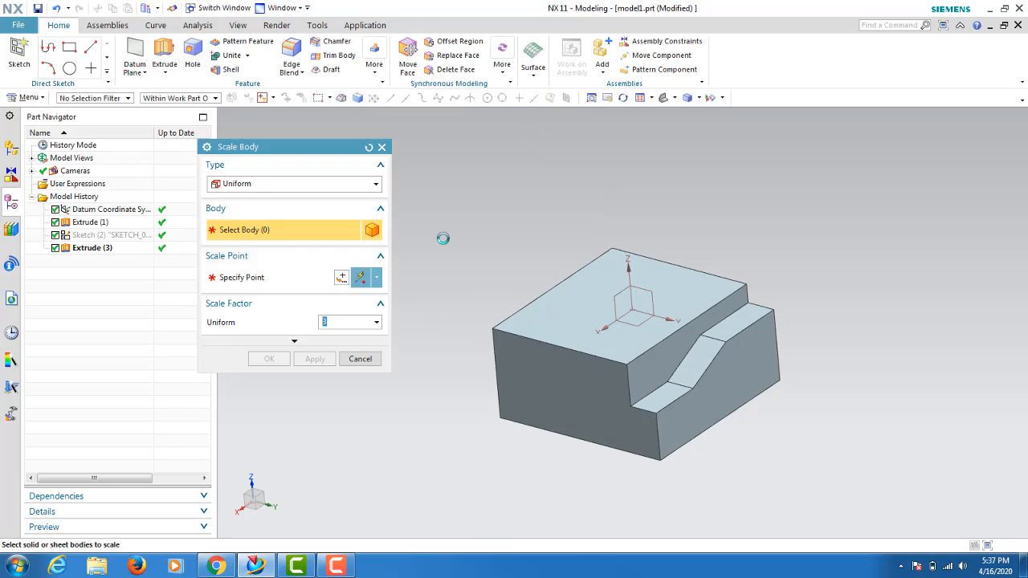
click(300, 186)
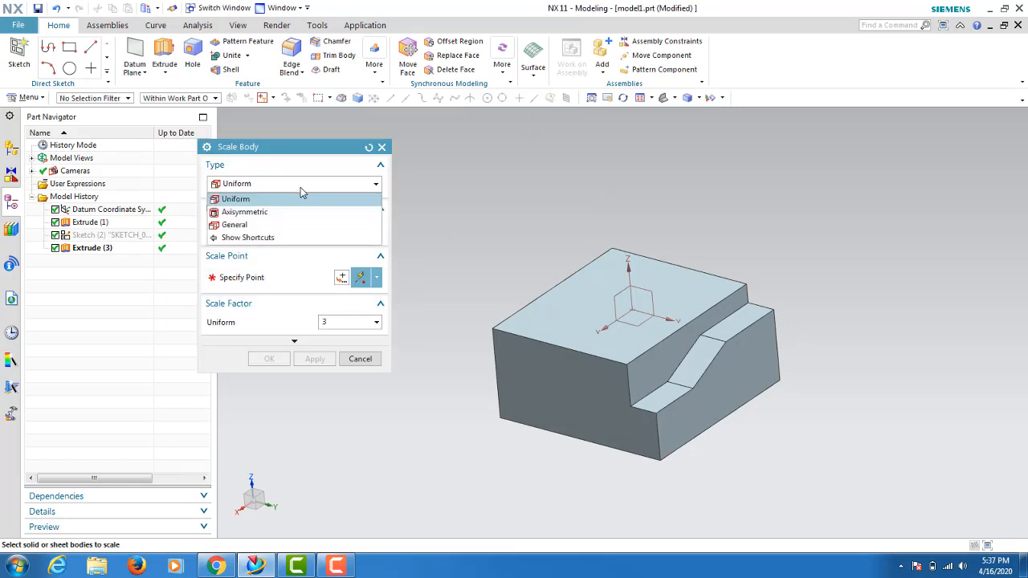
click(257, 225)
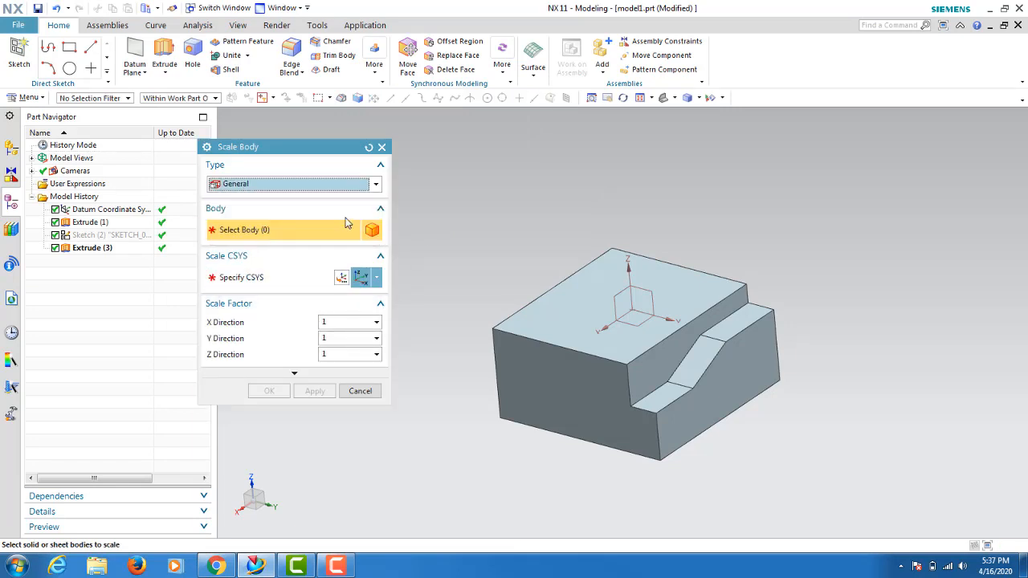
middle_drag(597, 285, 623, 299)
click(241, 186)
click(250, 208)
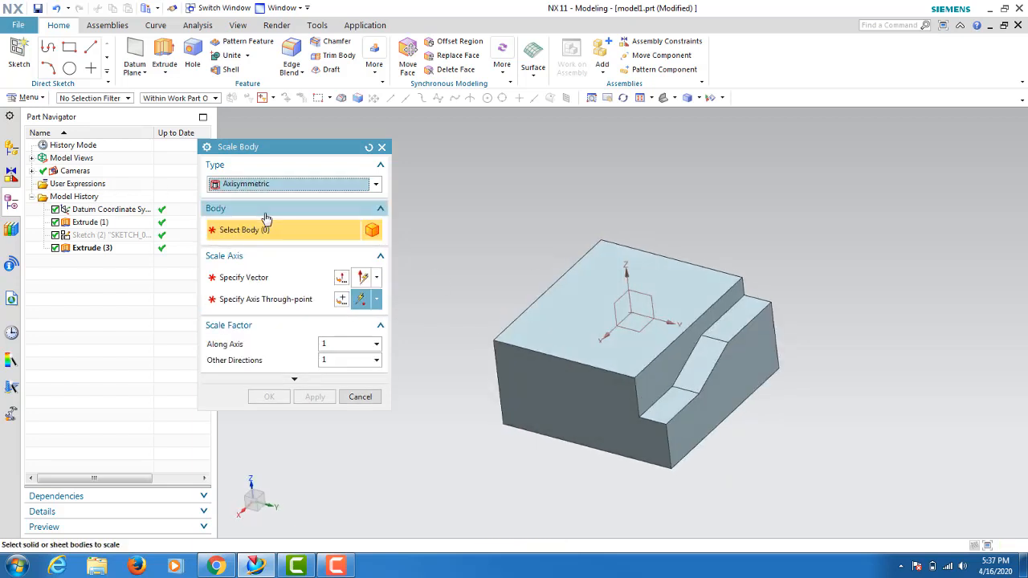
Scale the stepped block axisymmetrically about the Z axis, with a factor of 2 along the axis and 3 in other directions
click(592, 310)
click(265, 287)
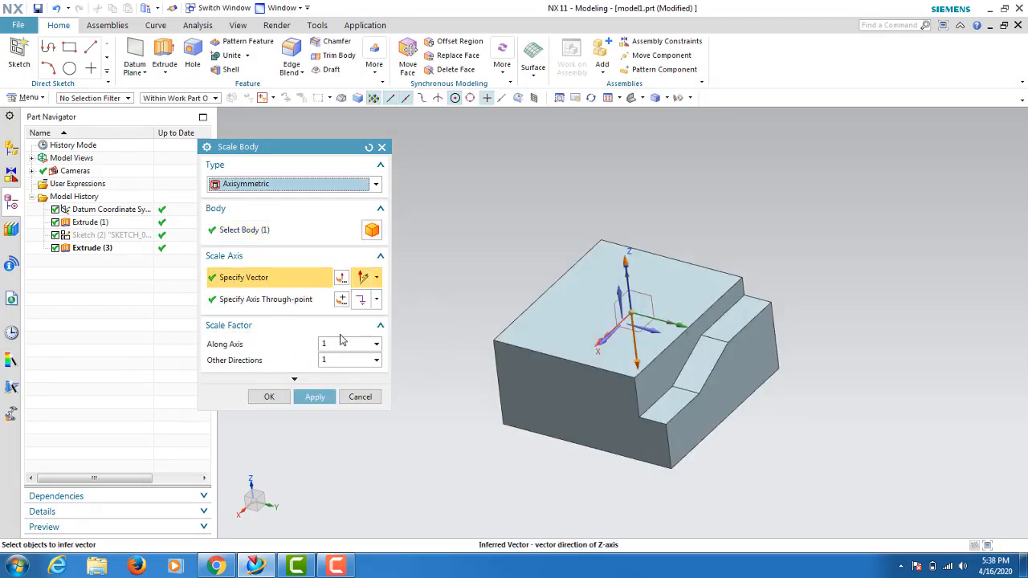
click(341, 343)
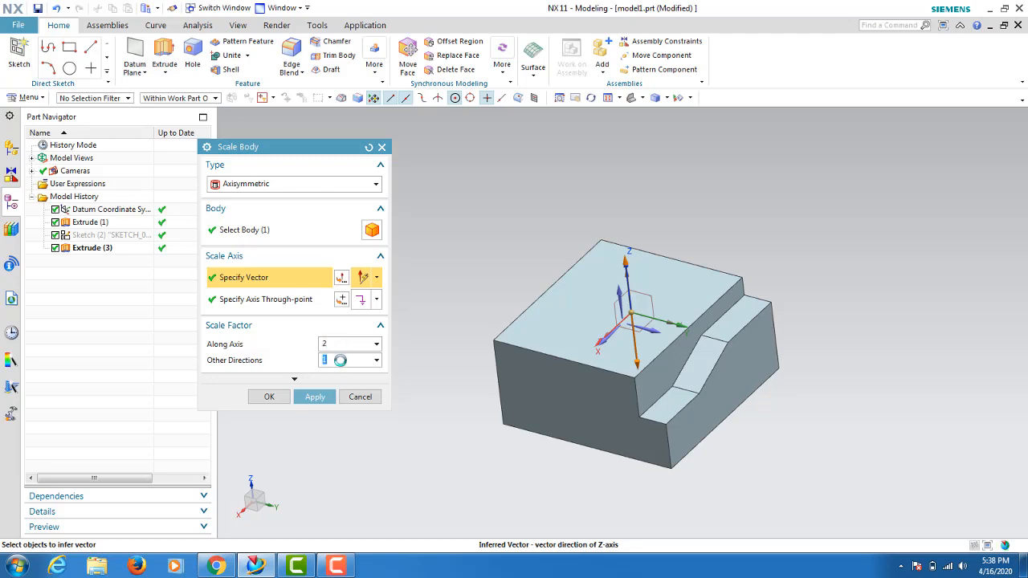
click(314, 397)
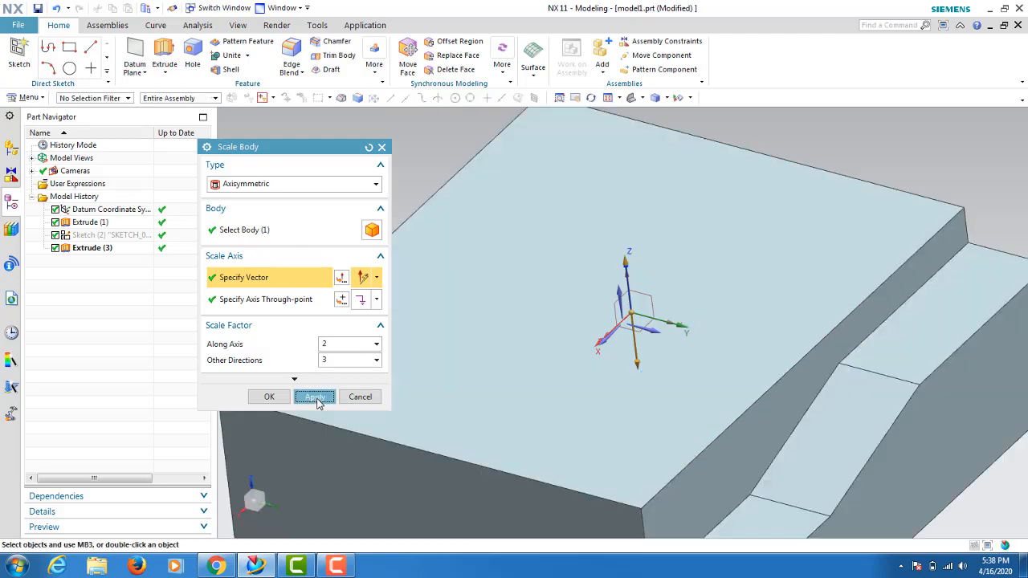
scroll(757, 346, down, 2)
middle_drag(757, 346, 738, 418)
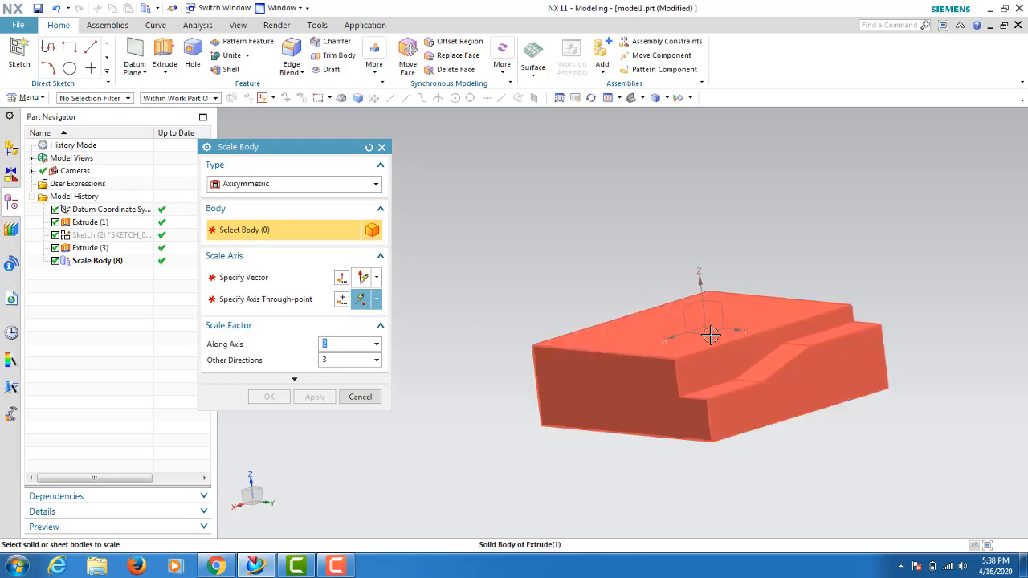
middle_drag(695, 284, 704, 322)
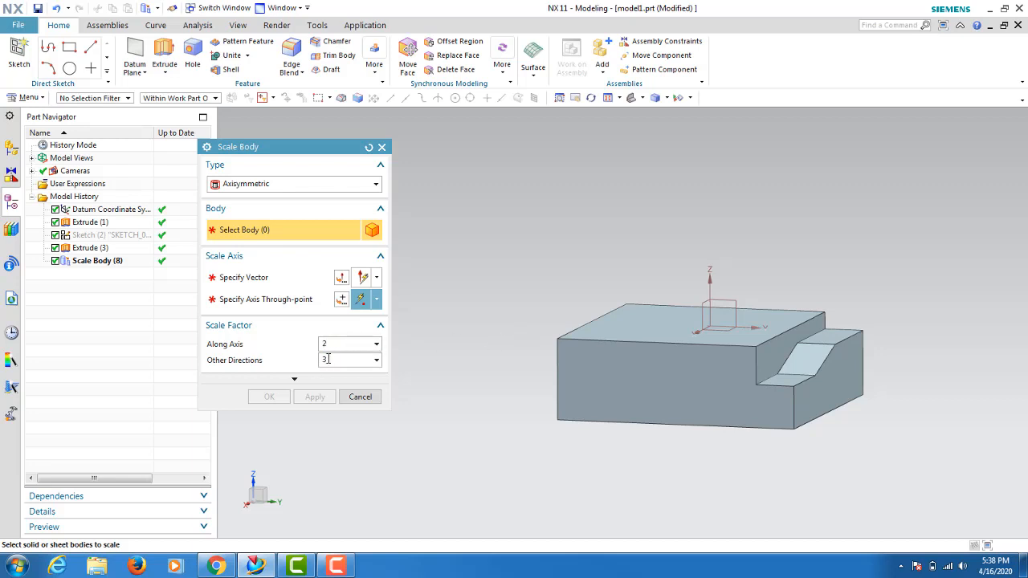
middle_drag(615, 391, 555, 383)
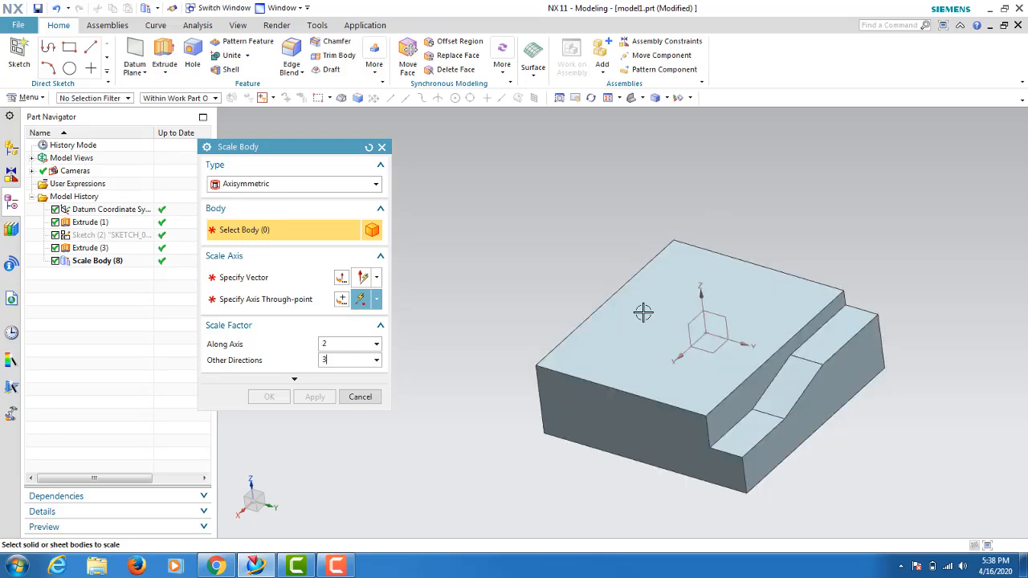
middle_drag(645, 307, 700, 372)
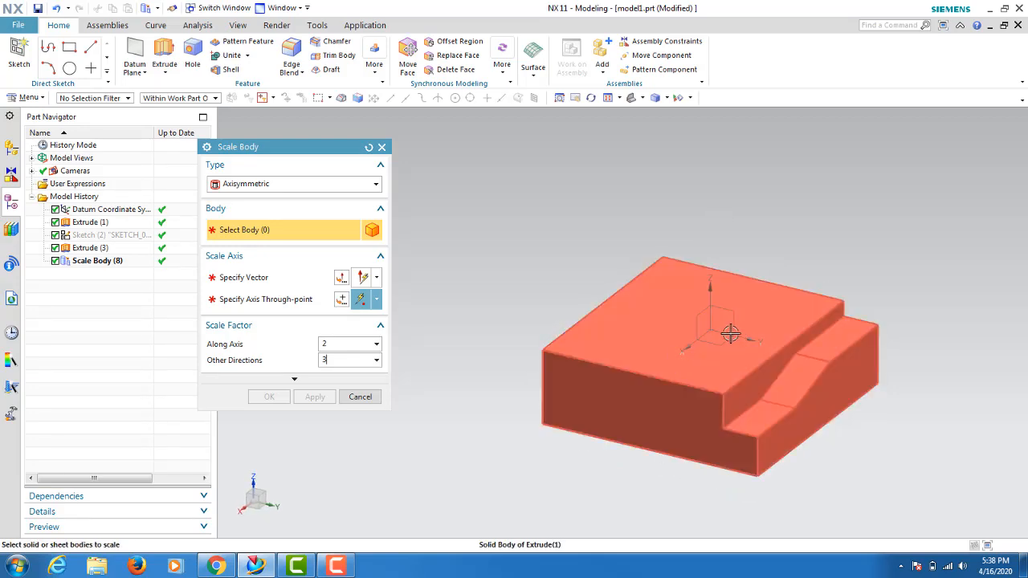
click(356, 362)
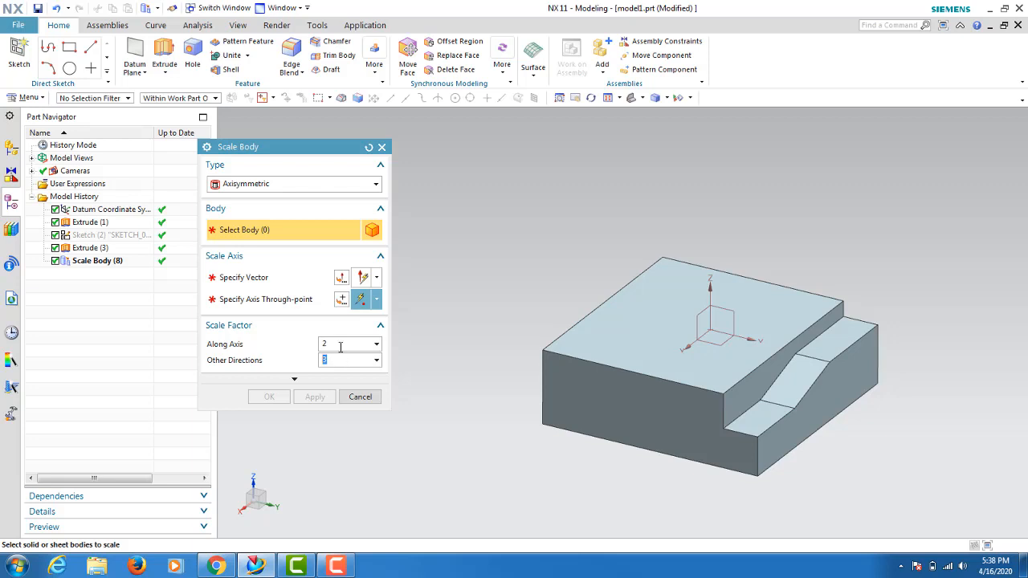
click(360, 397)
Delete the axisymmetric scale feature from the model history
right_click(116, 264)
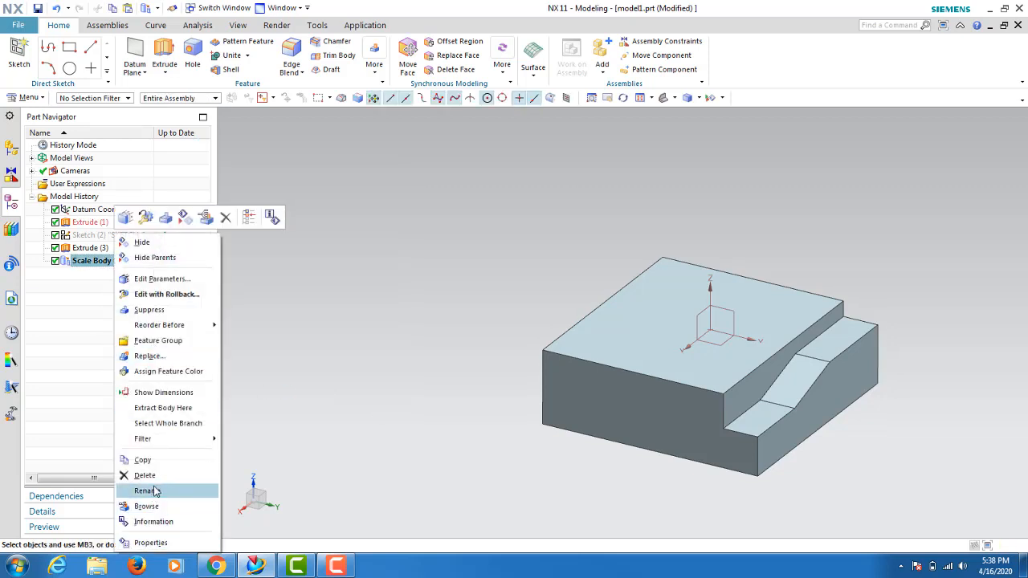
click(143, 475)
scroll(799, 341, up, 2)
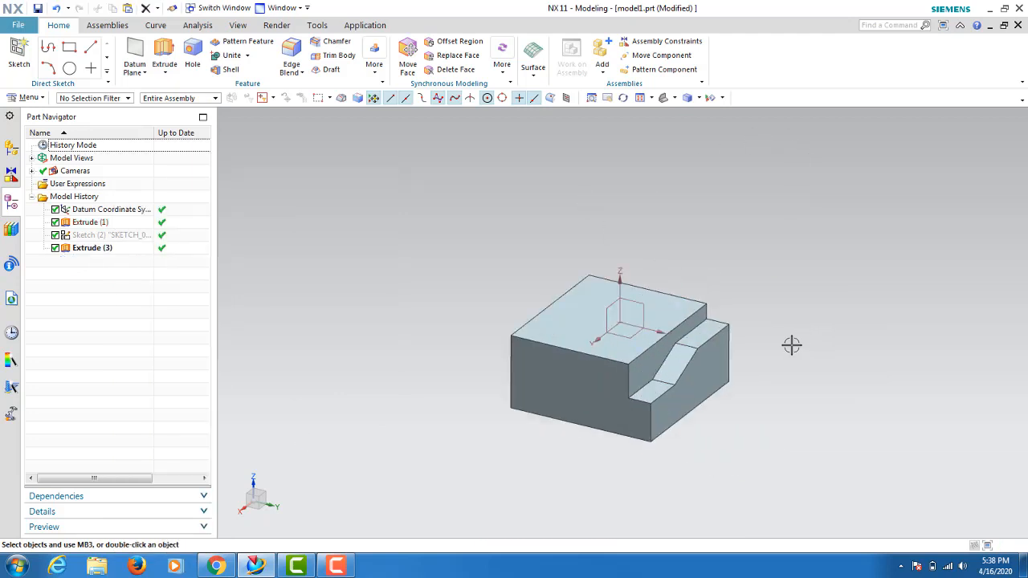
Scale the stepped block axisymmetrically about the Z axis, with a factor of 3 both along the axis and in other directions
click(375, 72)
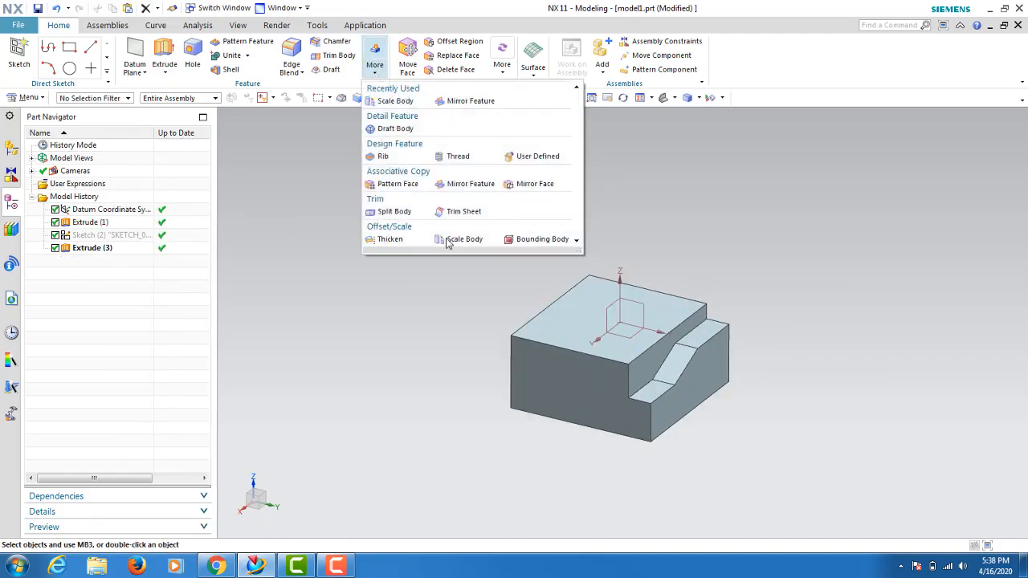
click(449, 240)
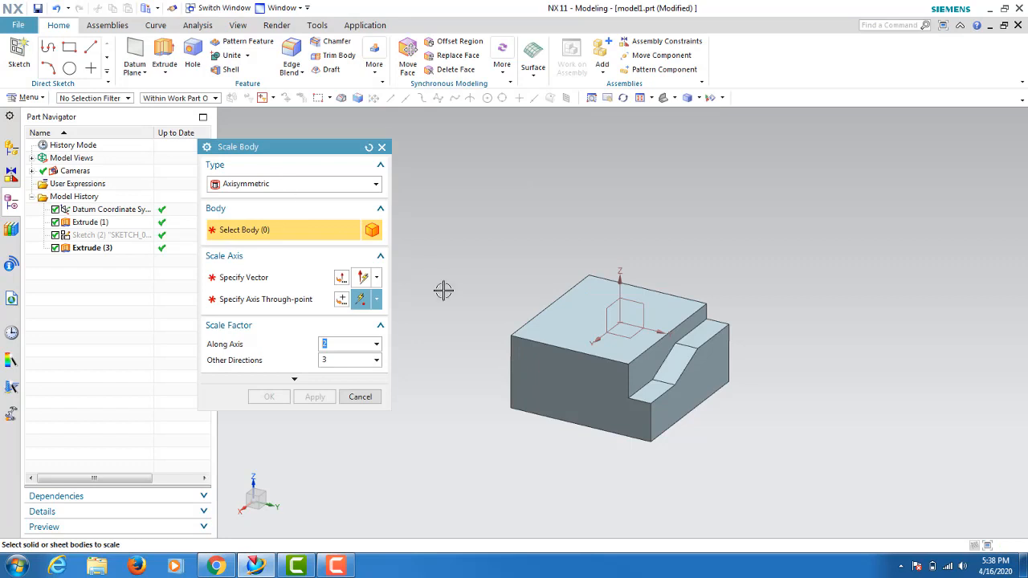
click(557, 305)
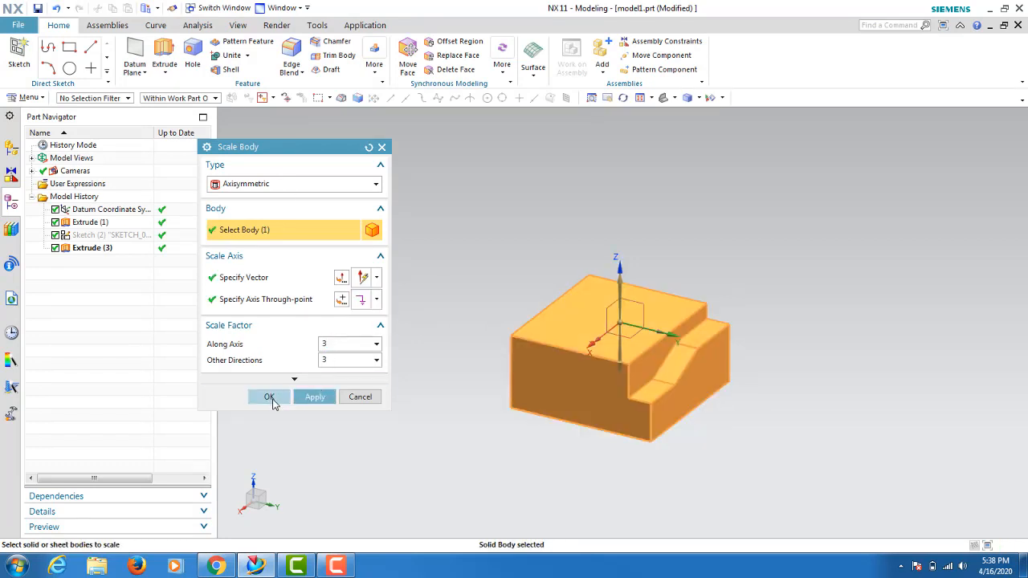
click(315, 396)
scroll(827, 368, up, 3)
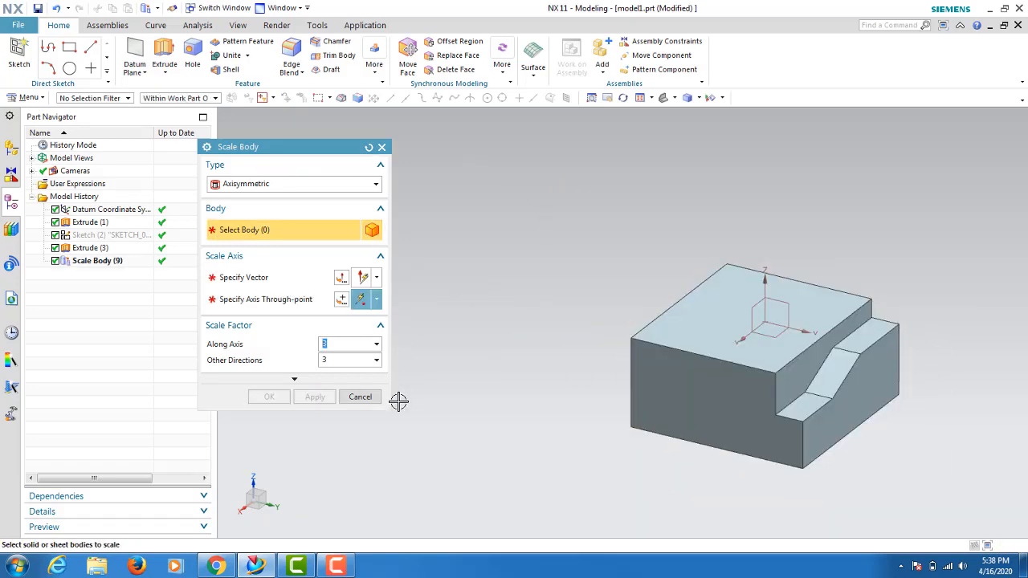
click(373, 403)
scroll(858, 348, up, 4)
scroll(695, 234, down, 2)
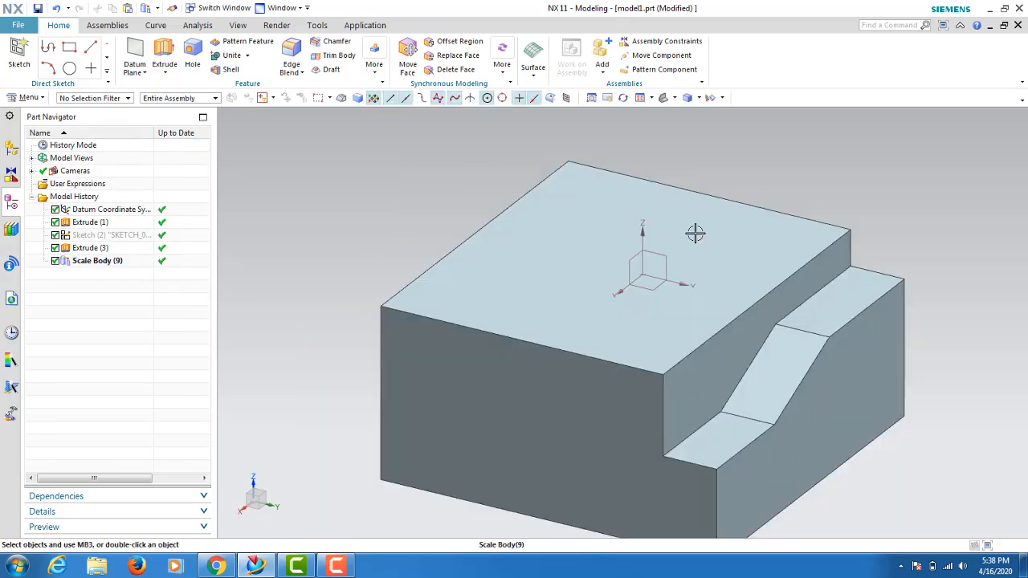
middle_drag(714, 281, 702, 299)
scroll(649, 332, down, 2)
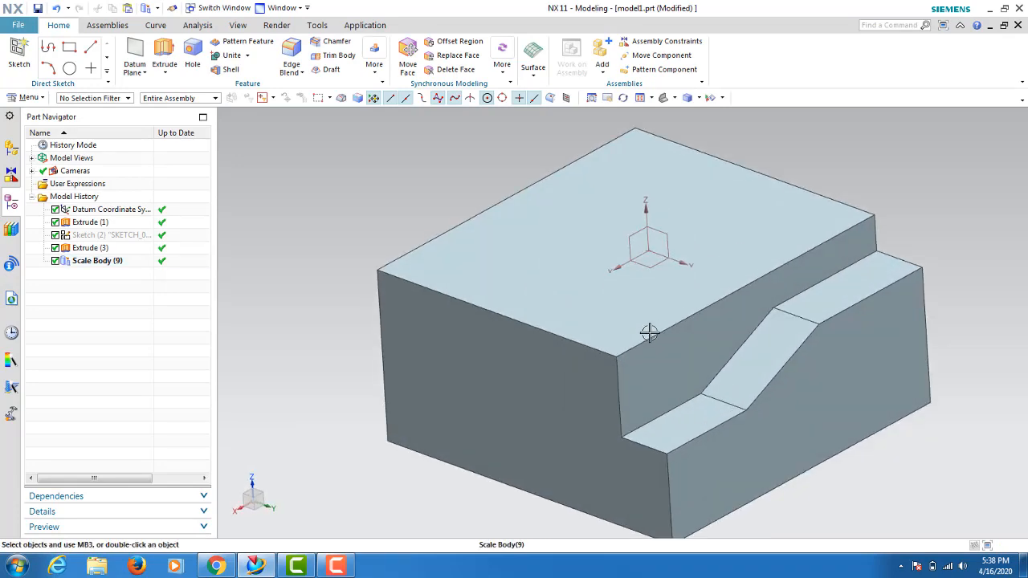
Reduce the axisymmetric scale feature's factor along the axis with rollback editing, and undo both the edit and the scale
right_click(92, 267)
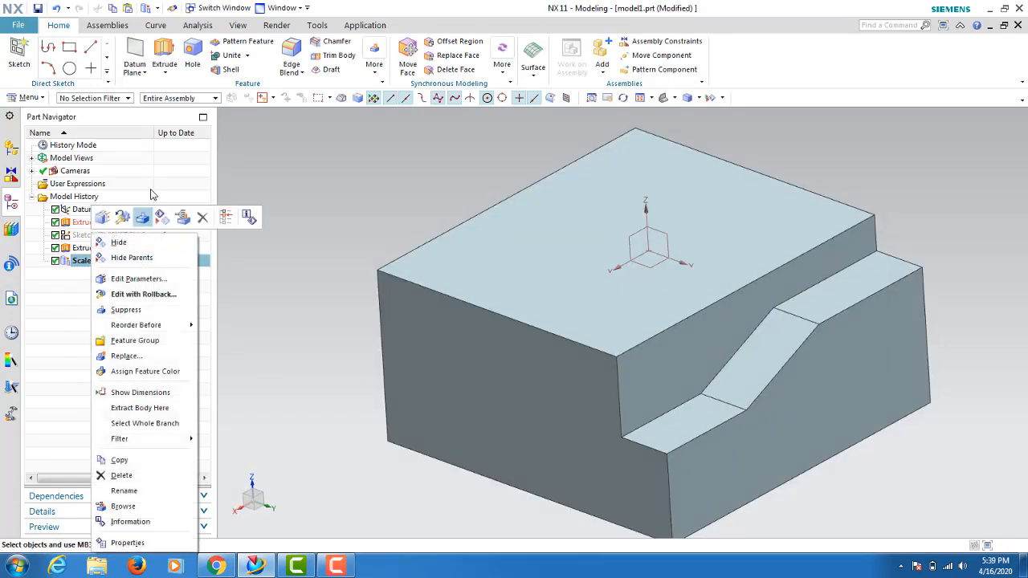
click(165, 292)
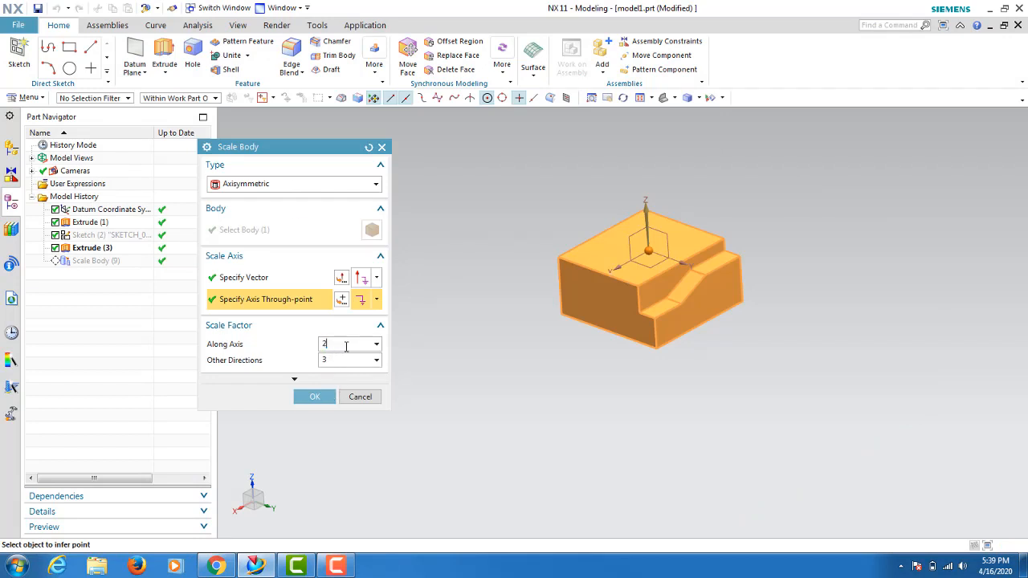
click(270, 277)
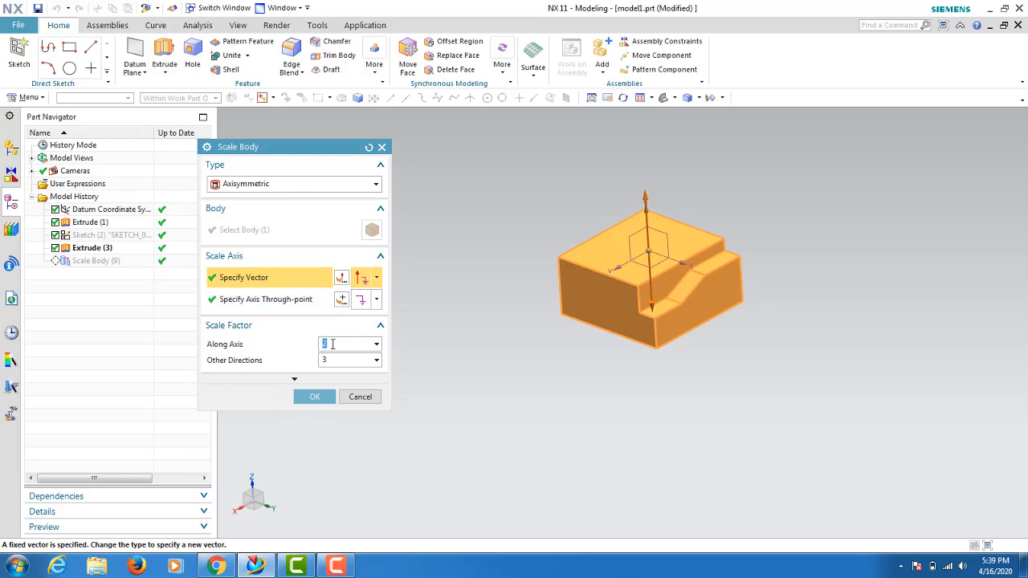
click(314, 397)
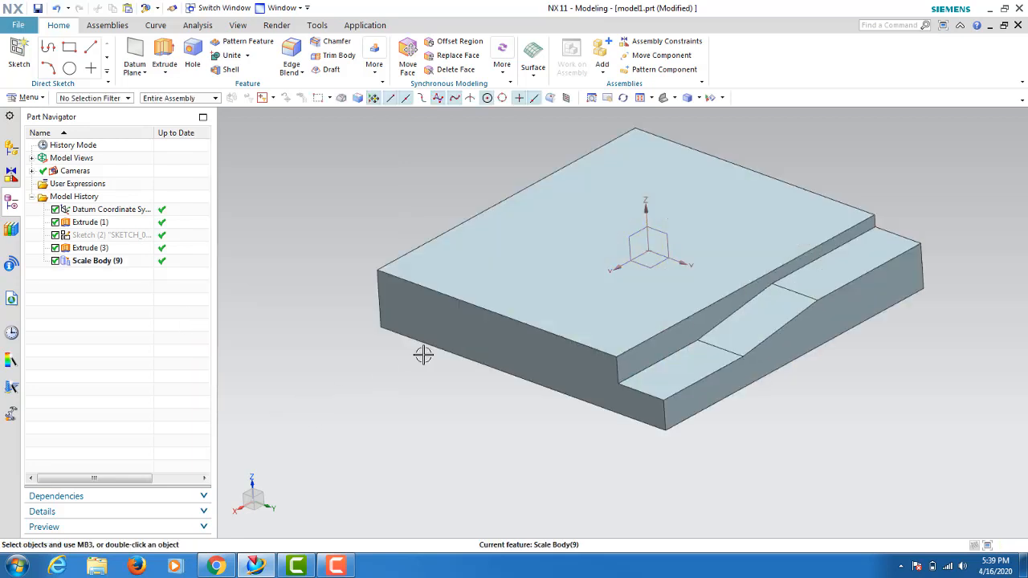
middle_drag(529, 346, 415, 298)
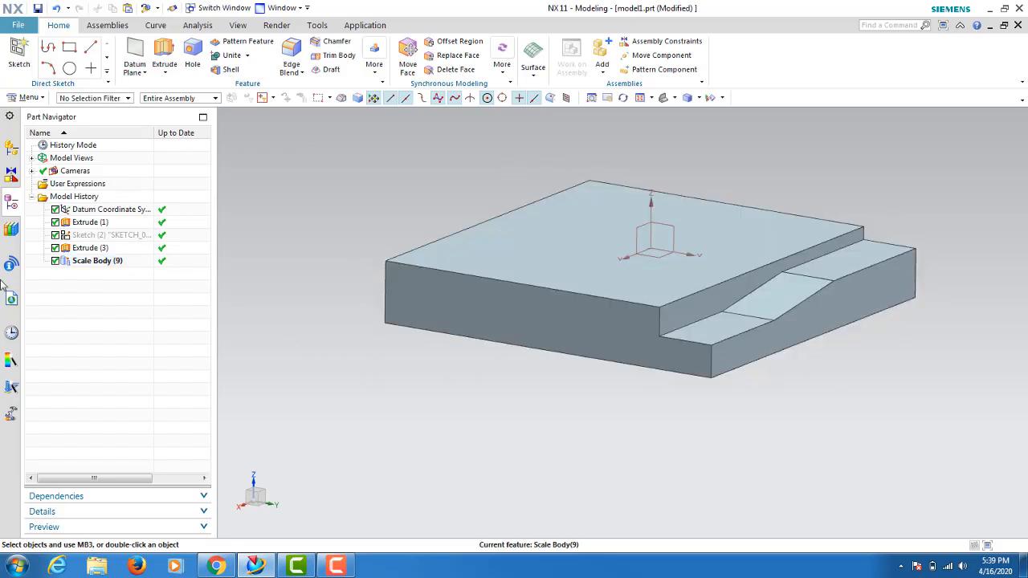
key(ctrl+z)
key(ctrl+z)
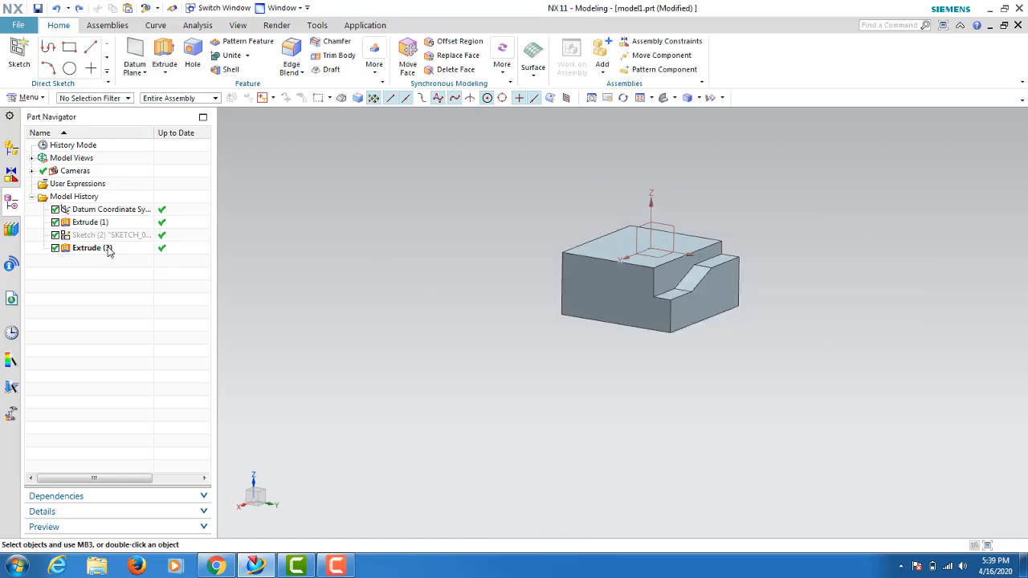
Restart Scale Body, try the General type, and return the type to Axisymmetric
click(374, 67)
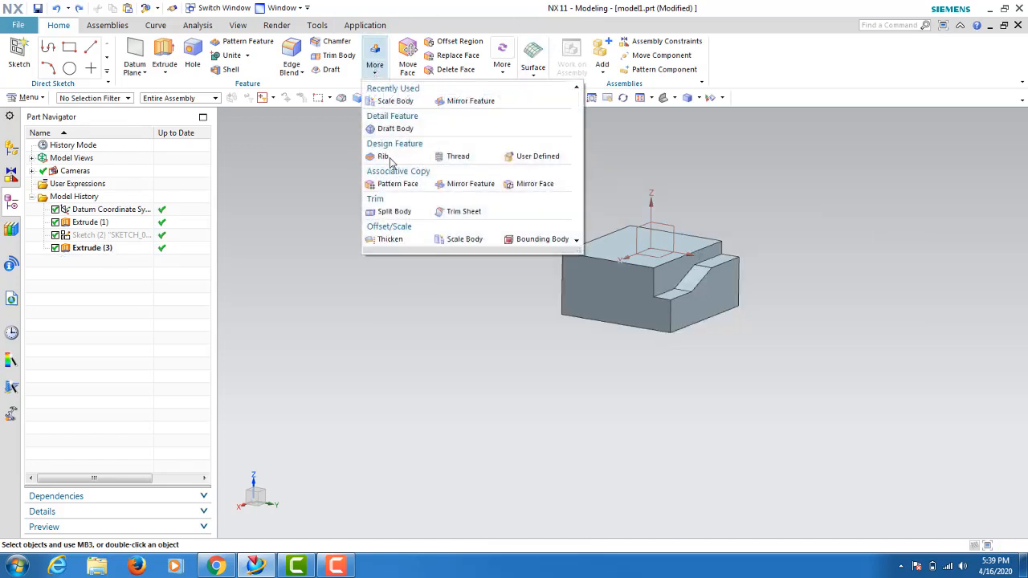
click(448, 235)
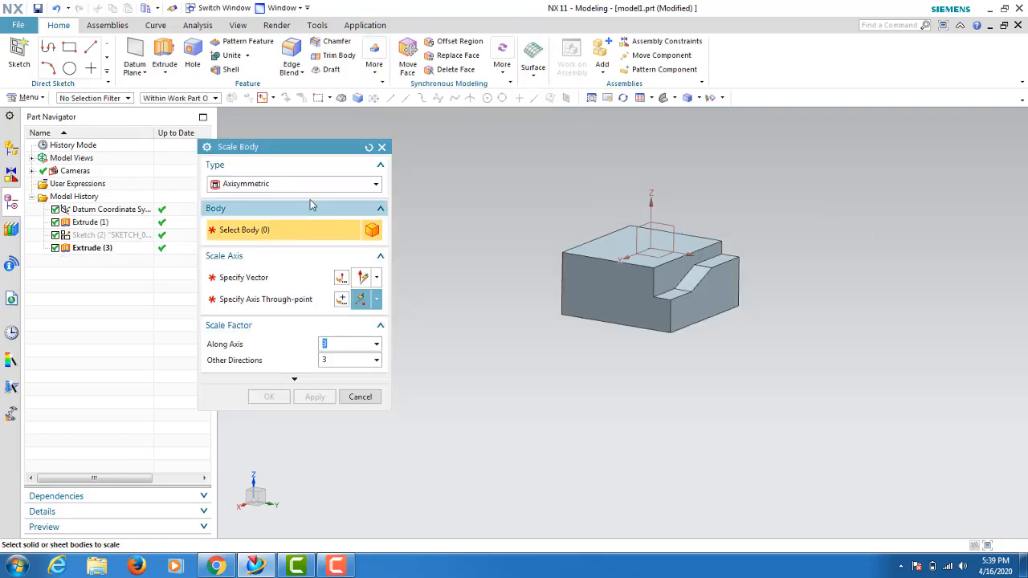
click(322, 185)
click(234, 225)
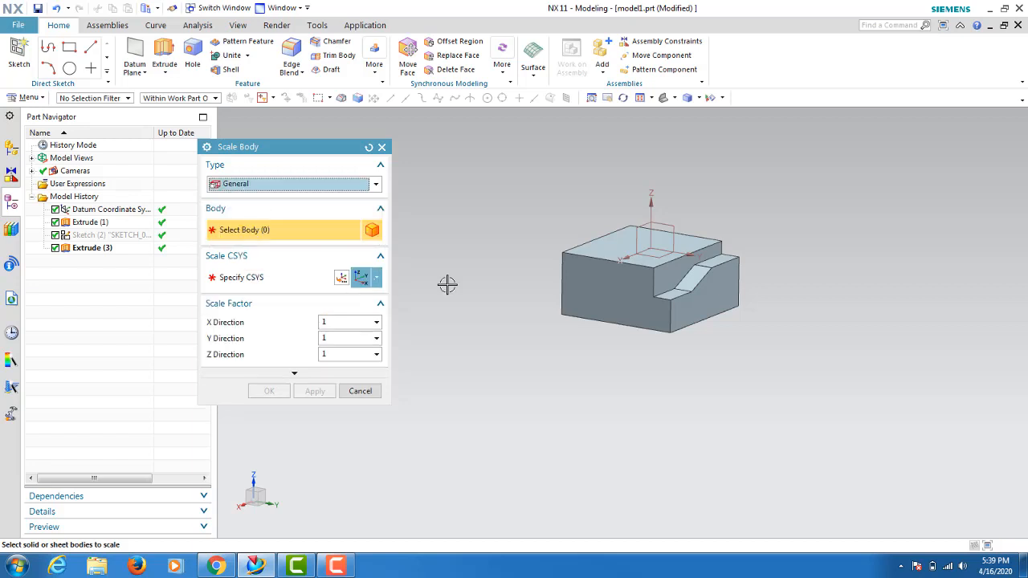
middle_drag(658, 398, 668, 424)
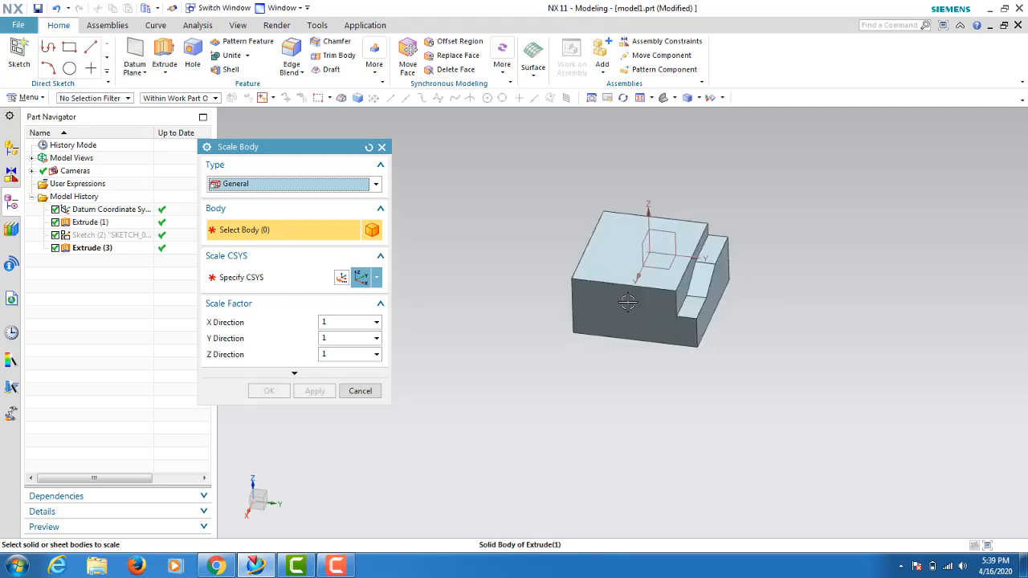
middle_drag(650, 241, 646, 211)
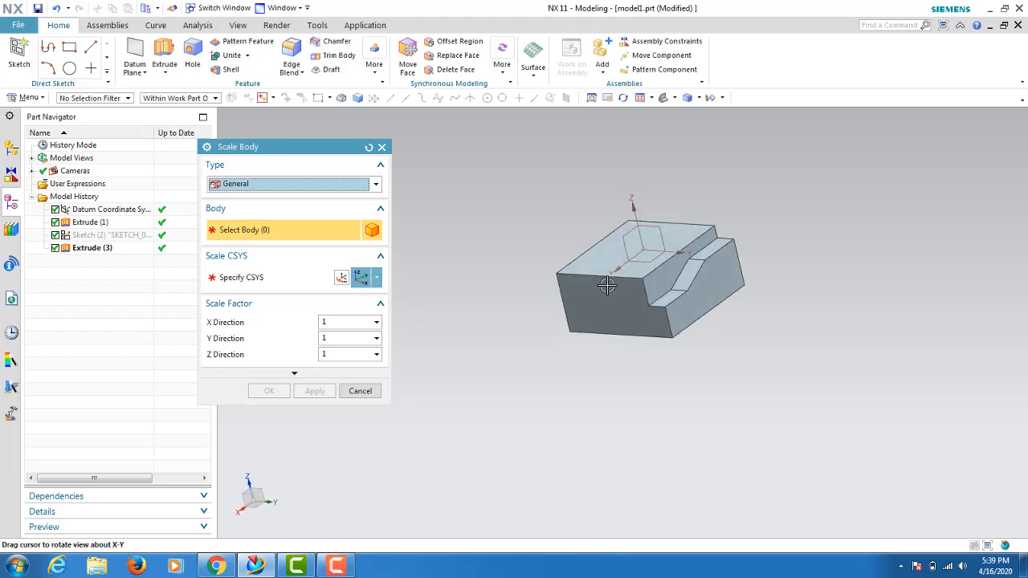
click(265, 186)
click(258, 211)
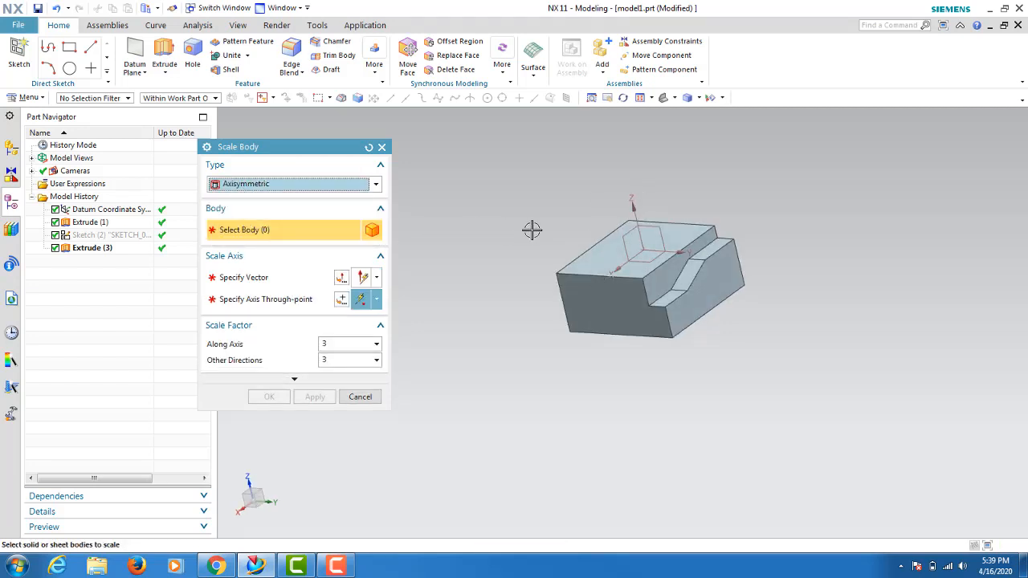
Scale the stepped block axisymmetrically about the Z axis, with a factor of 1 along the axis and 3 in other directions
click(602, 257)
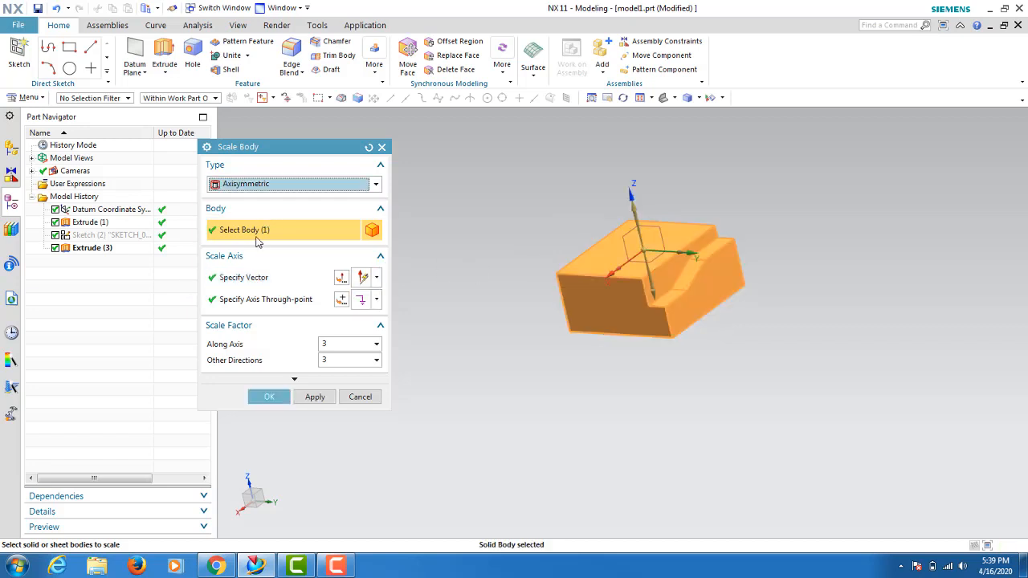
click(249, 281)
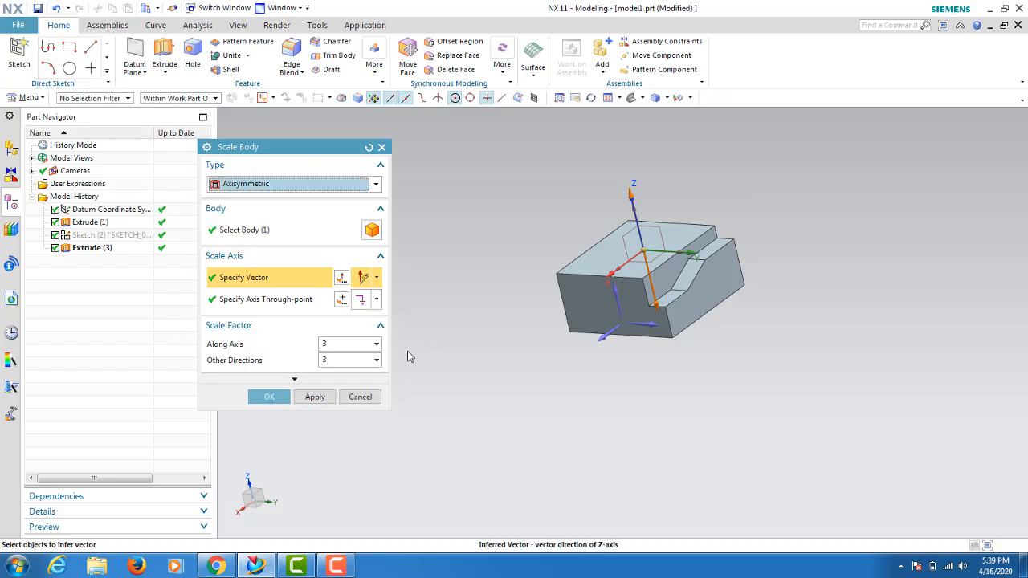
middle_drag(683, 345, 650, 281)
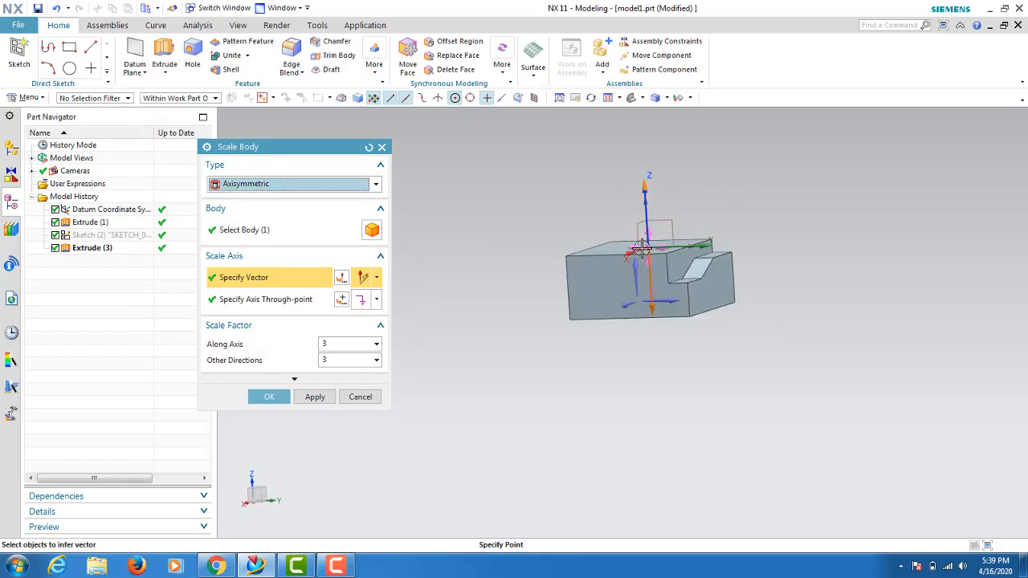
middle_drag(603, 415, 601, 357)
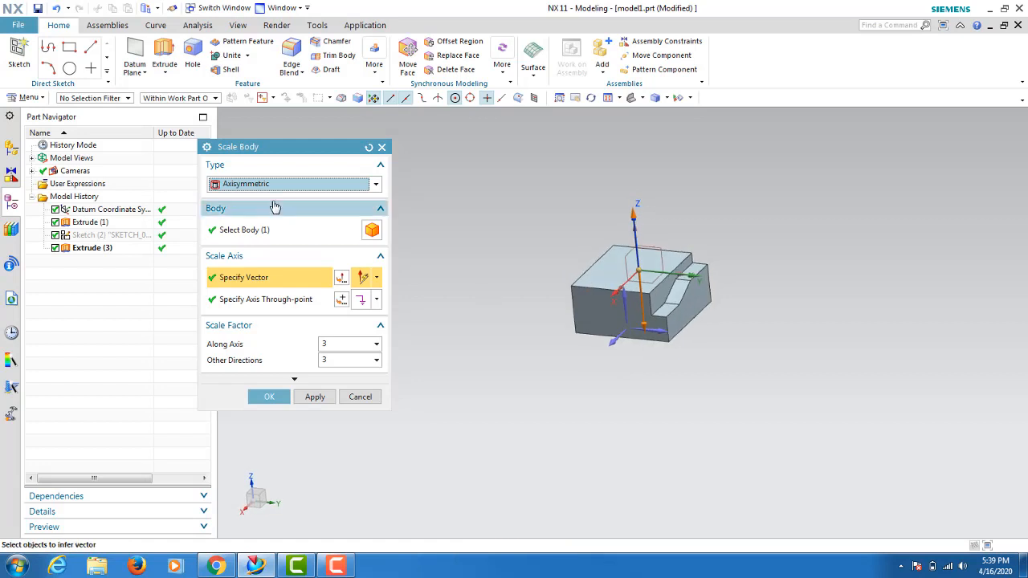
click(270, 185)
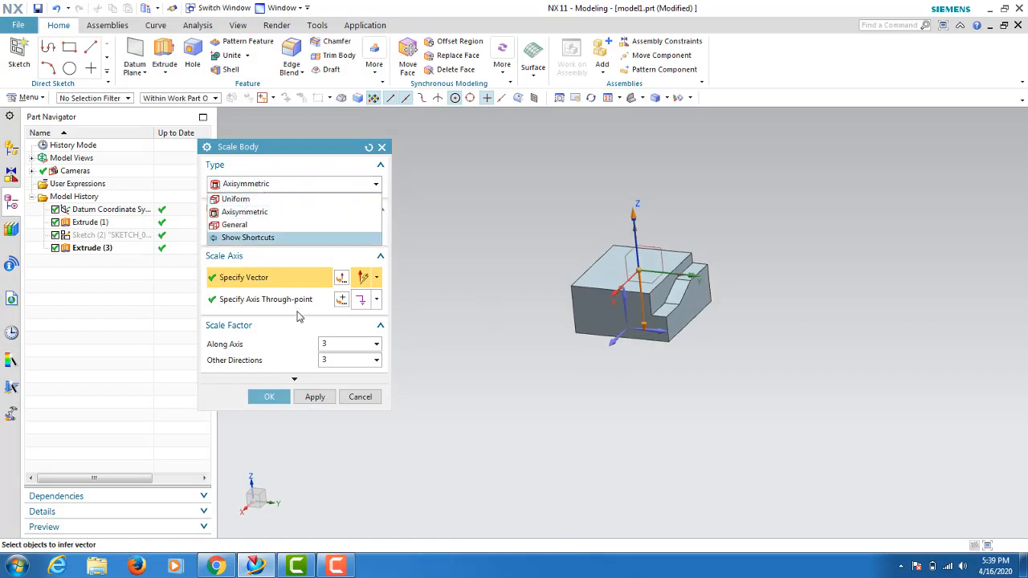
click(335, 344)
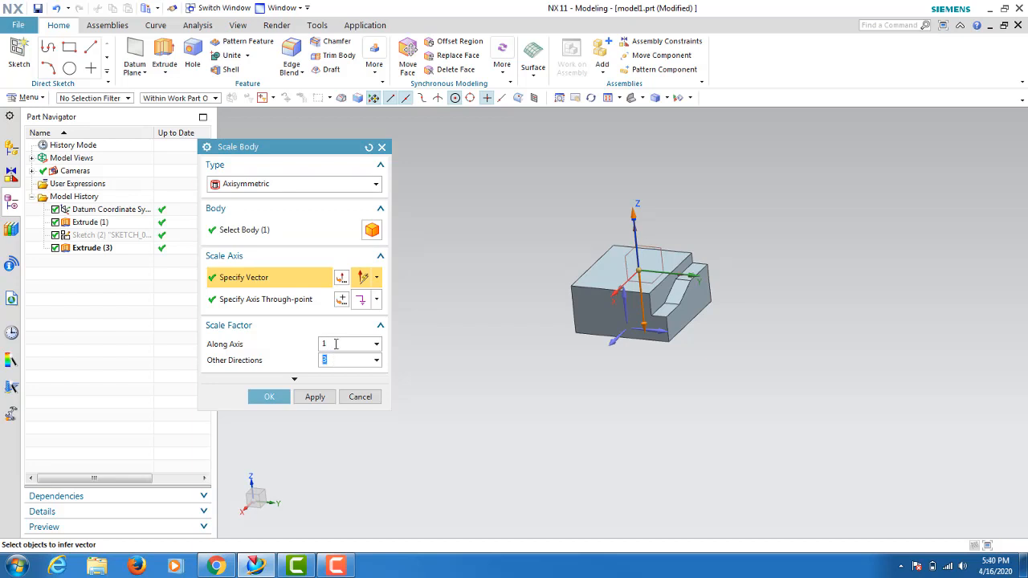
click(315, 397)
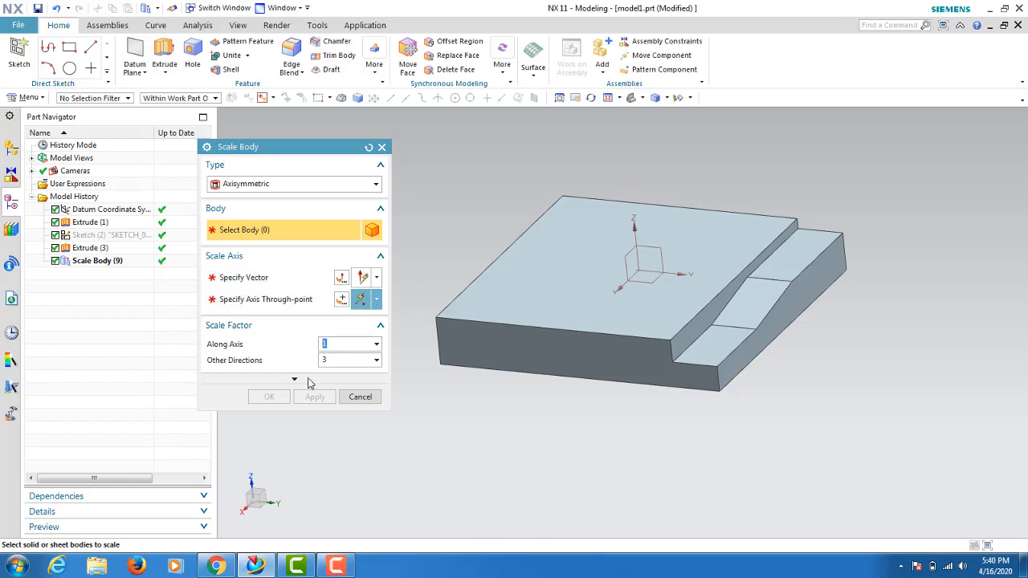
click(350, 400)
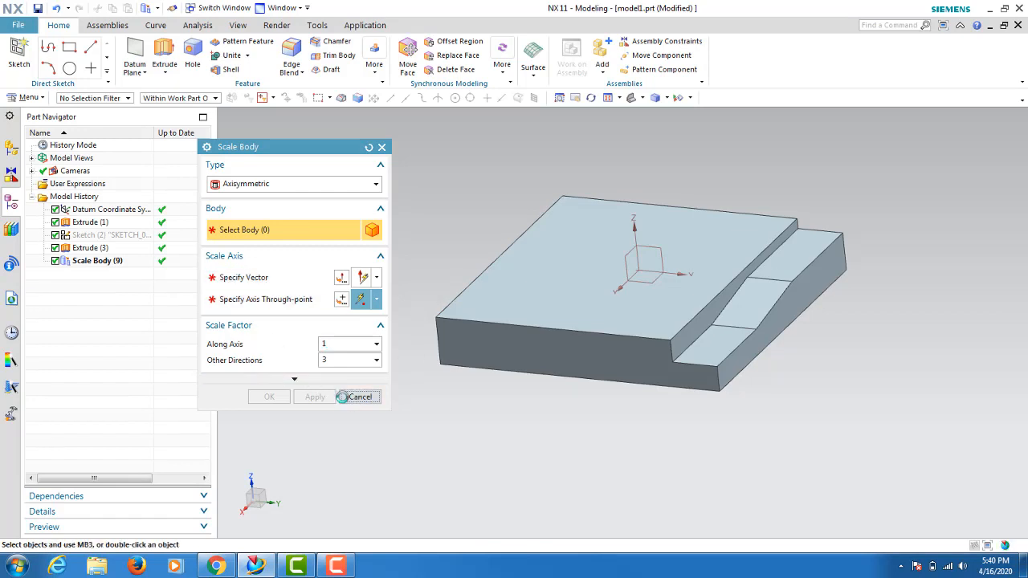
Delete the axisymmetric scale feature from the model history
right_click(94, 266)
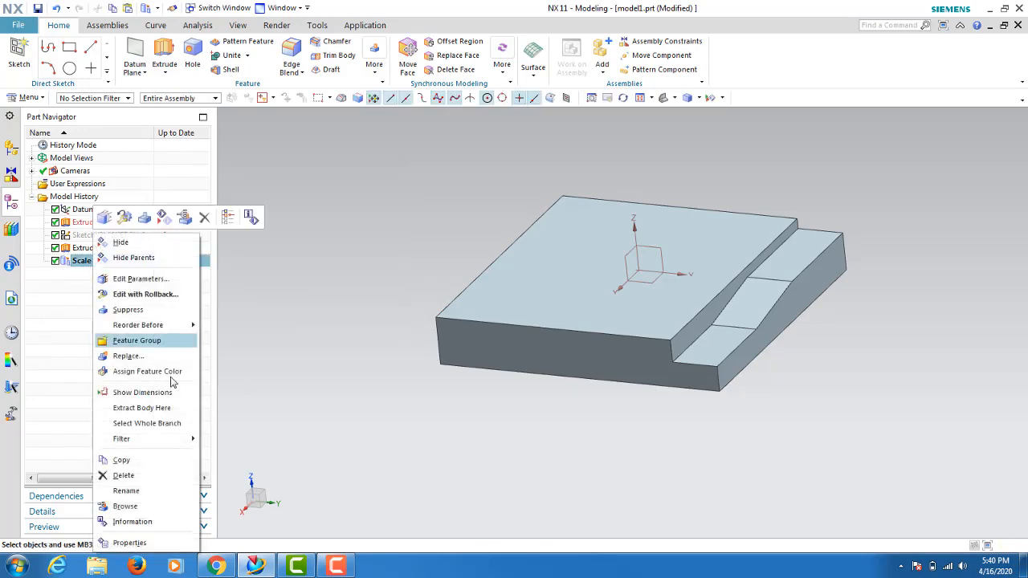
click(145, 474)
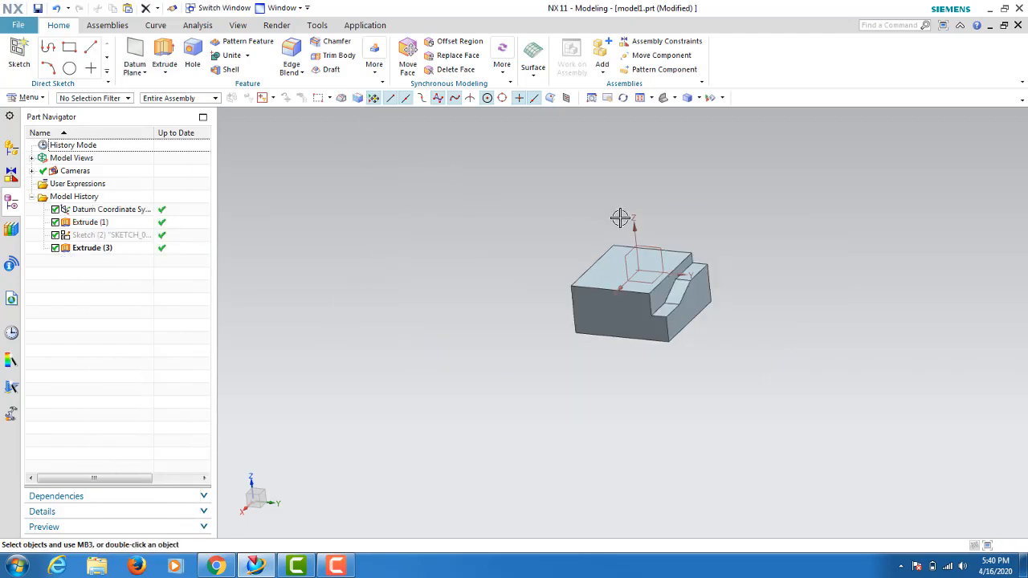
scroll(620, 218, up, 4)
scroll(471, 366, down, 2)
scroll(640, 461, up, 2)
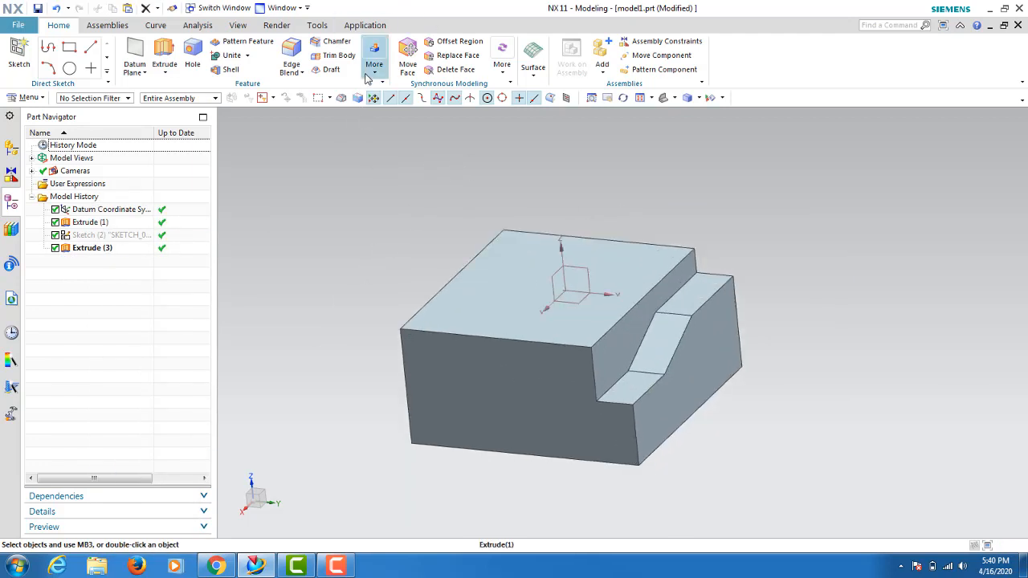
Scale the stepped block with the General type of Scale Body, using factors of 1 in X, 2 in Y and 3 in Z
click(373, 69)
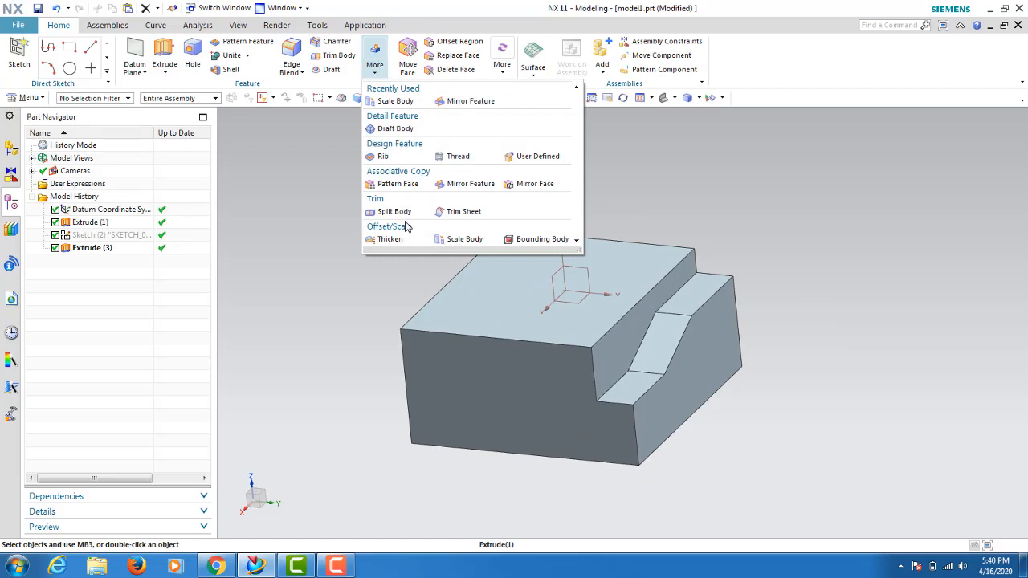
click(464, 239)
click(312, 189)
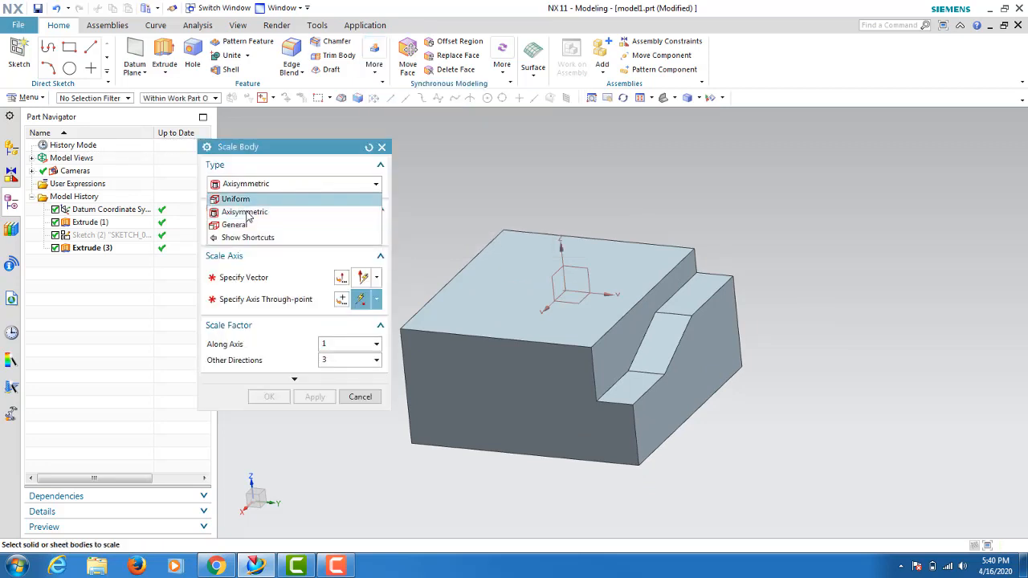
click(256, 227)
scroll(783, 214, down, 2)
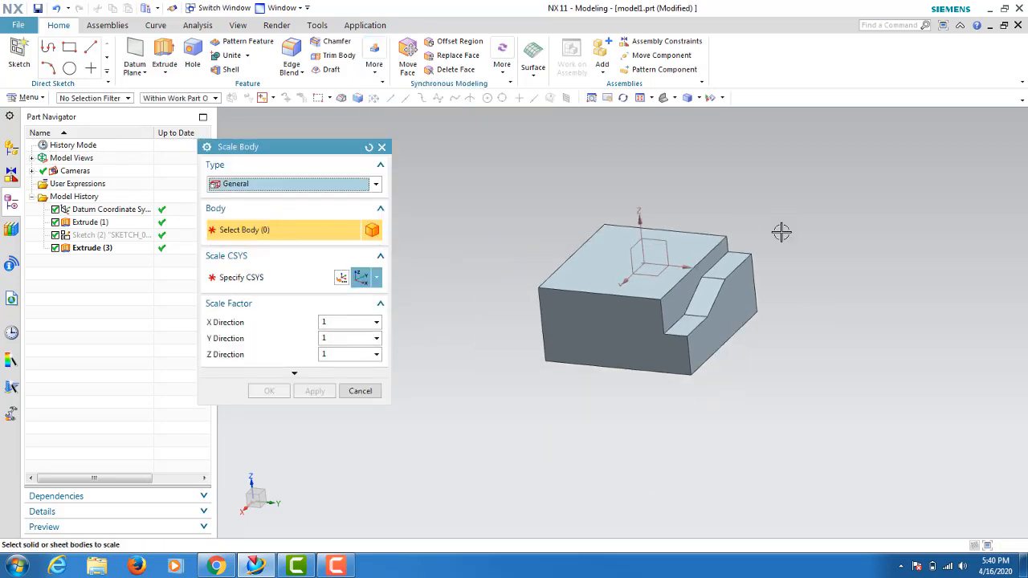
click(605, 257)
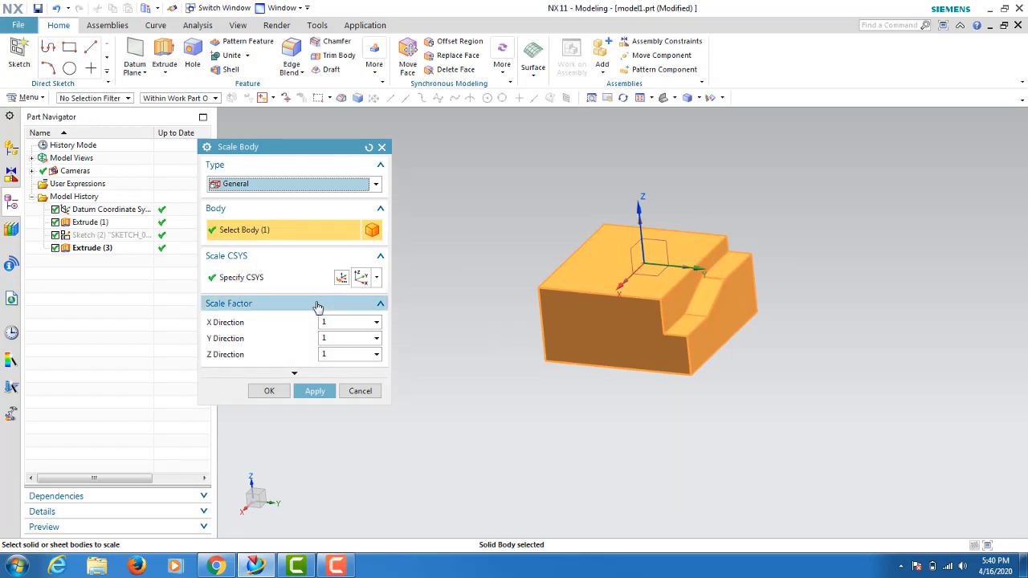
click(358, 280)
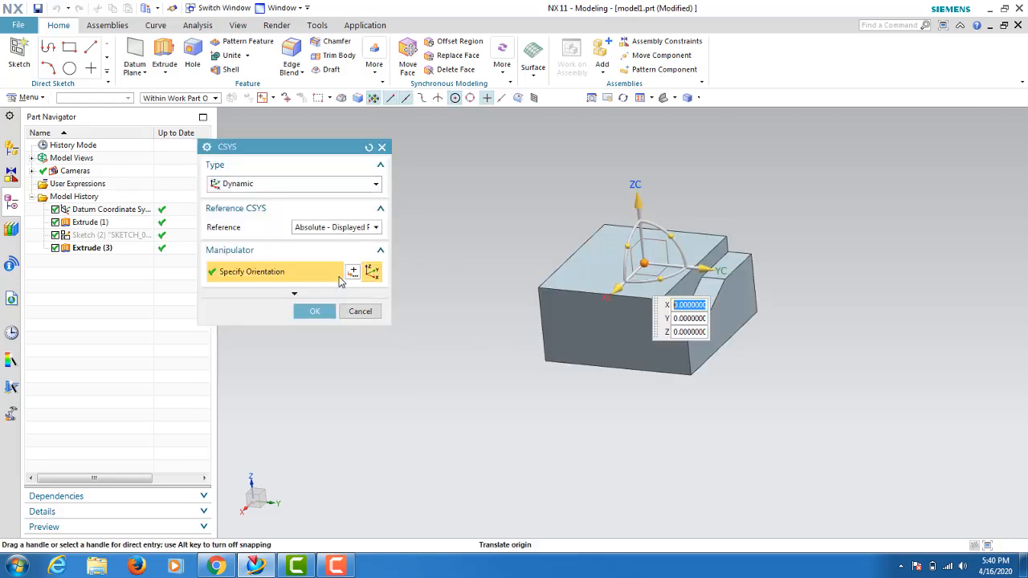
click(356, 314)
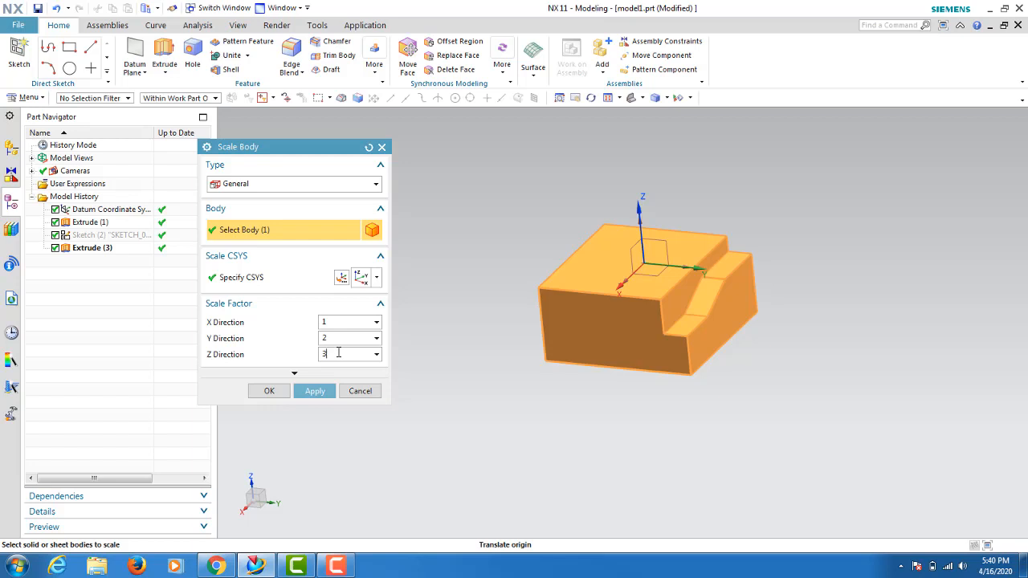
click(314, 391)
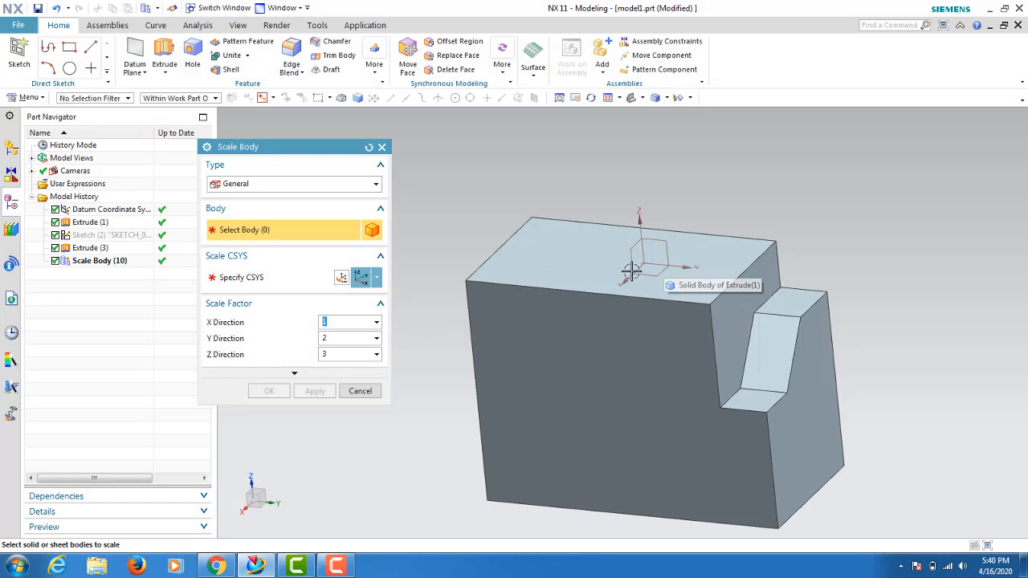
Examine the scaled block from several angles and close Scale Body without creating another scale
middle_drag(648, 265, 711, 297)
scroll(711, 297, up, 5)
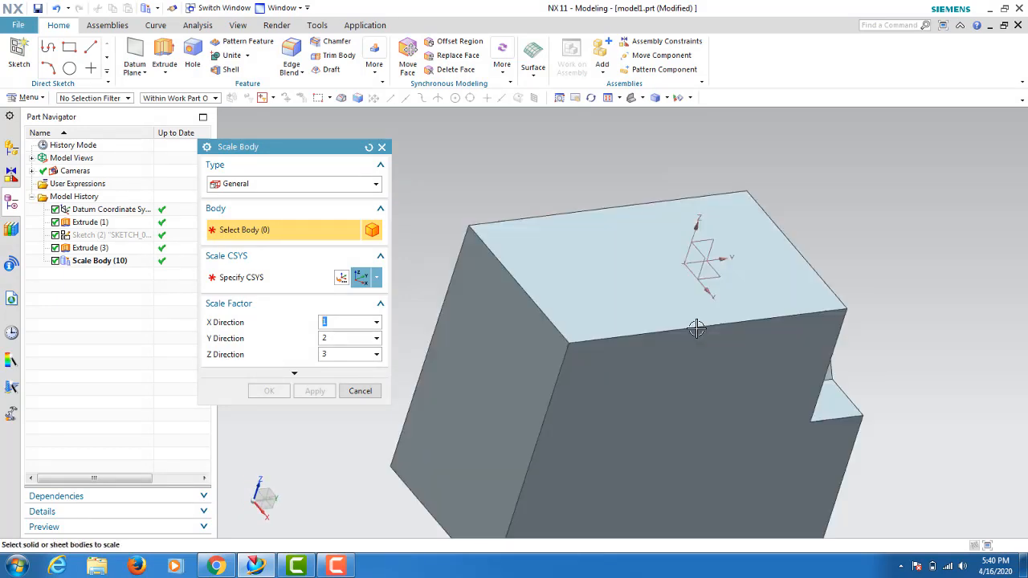
scroll(691, 310, down, 6)
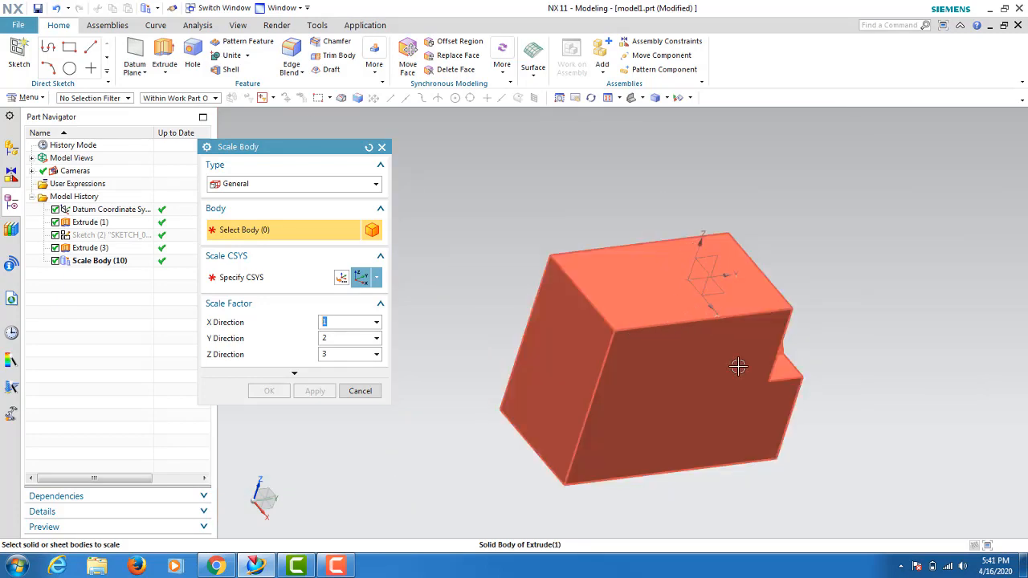
middle_drag(710, 401, 636, 294)
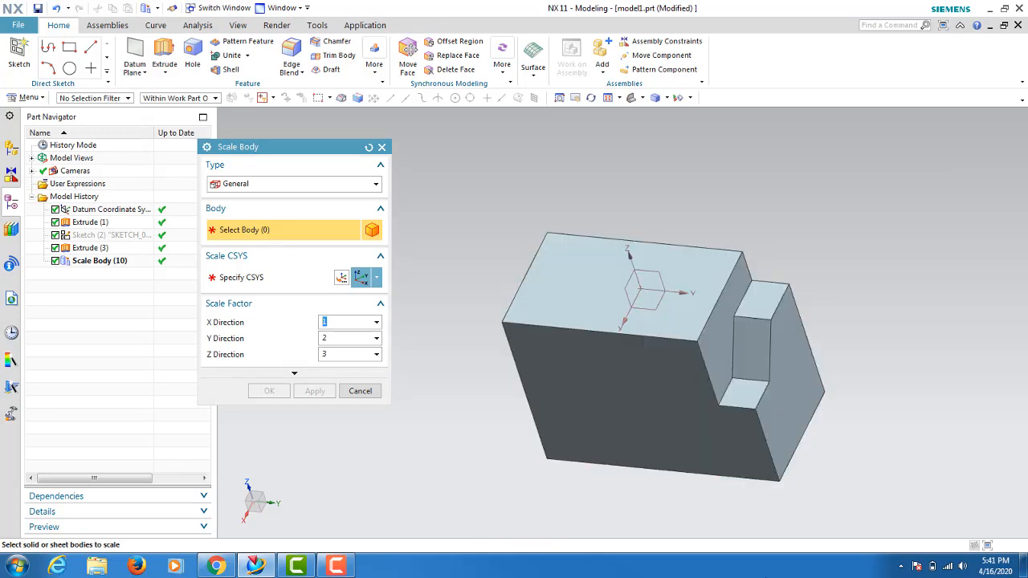
middle_drag(704, 406, 762, 337)
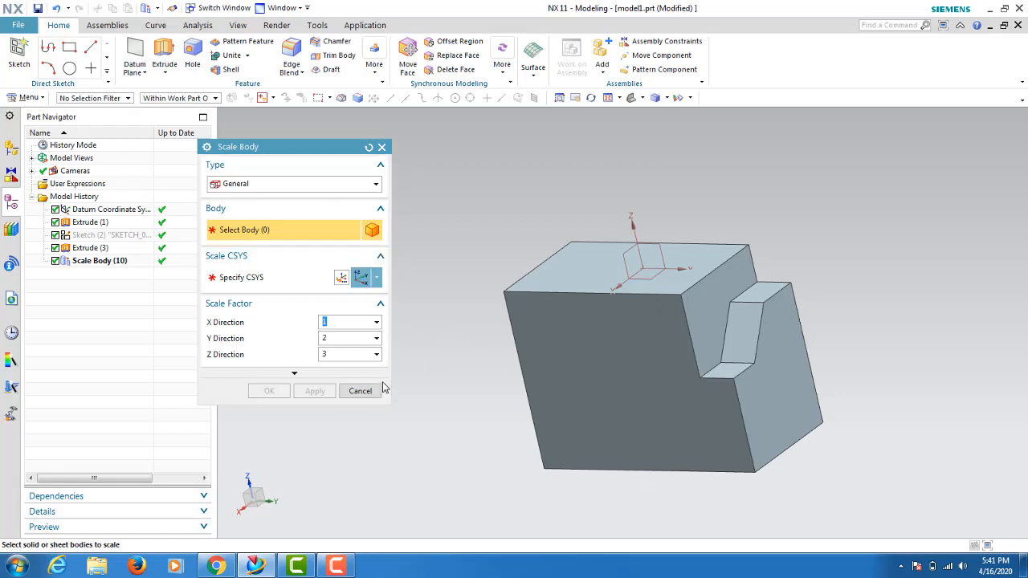
click(320, 184)
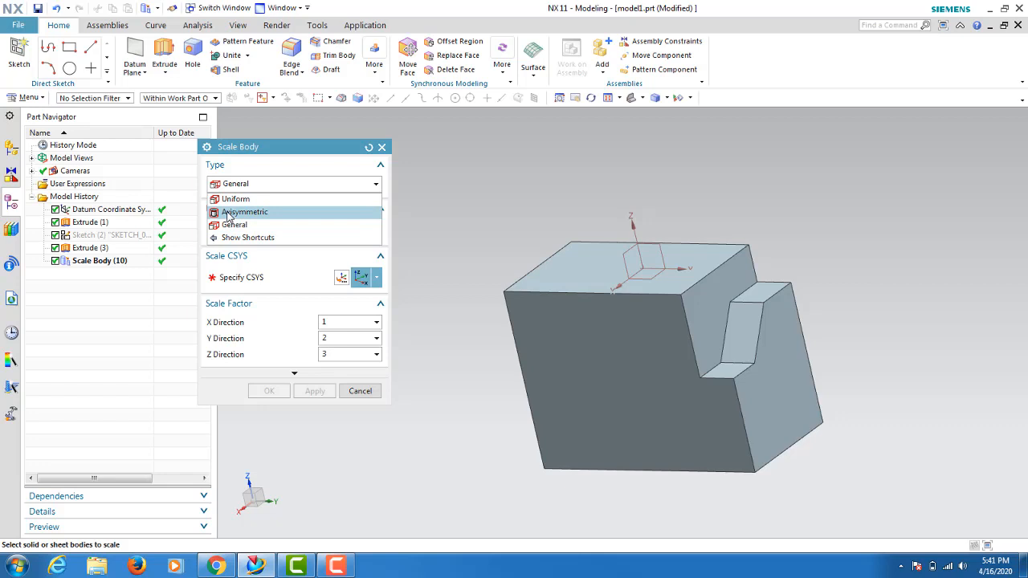
click(659, 310)
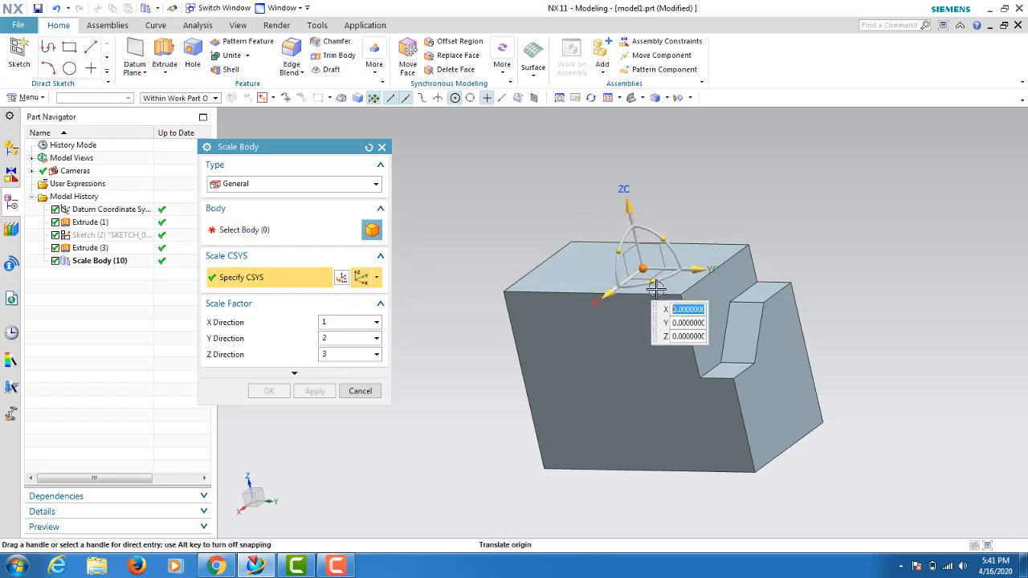
click(371, 395)
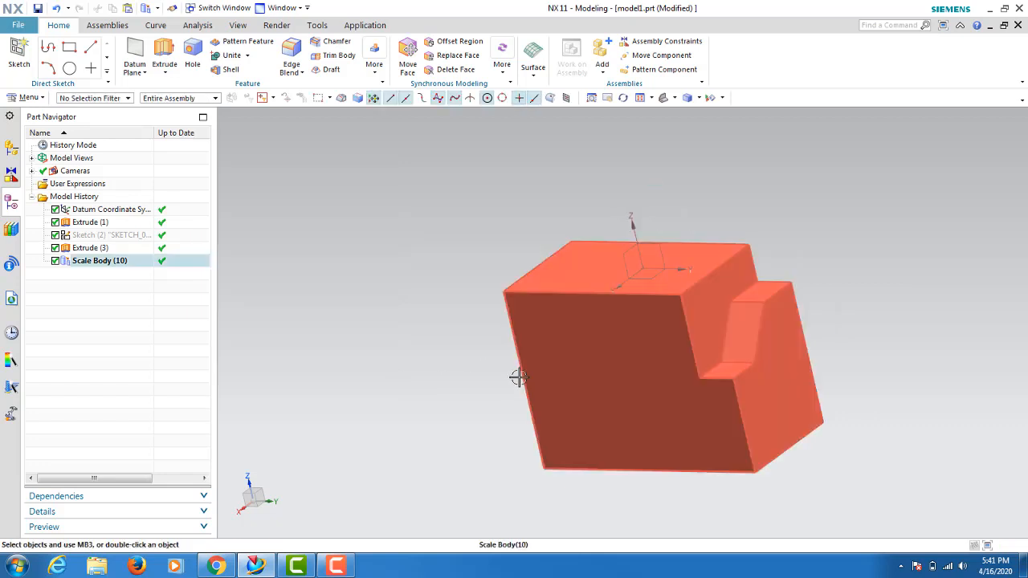
middle_drag(516, 374, 505, 383)
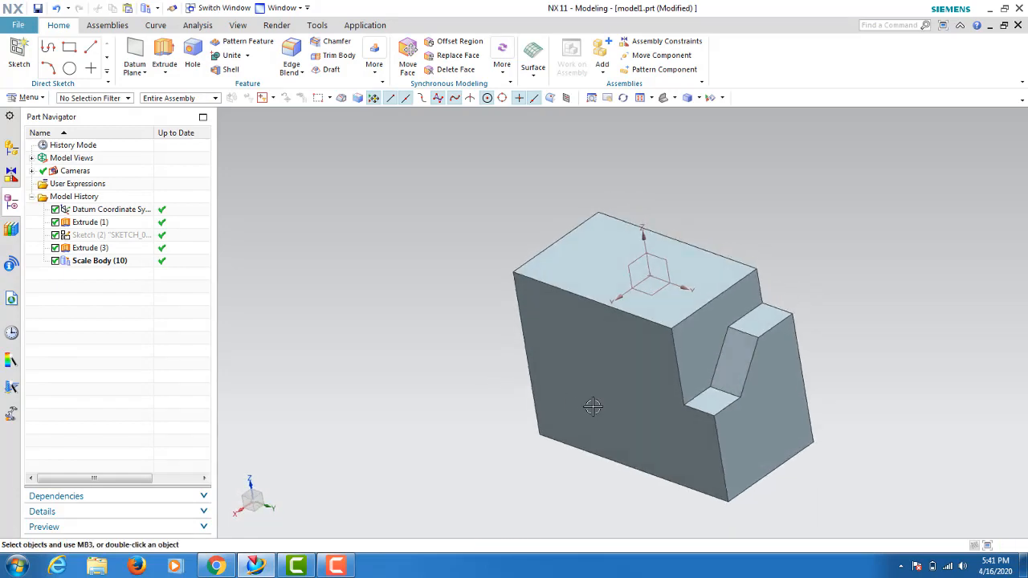